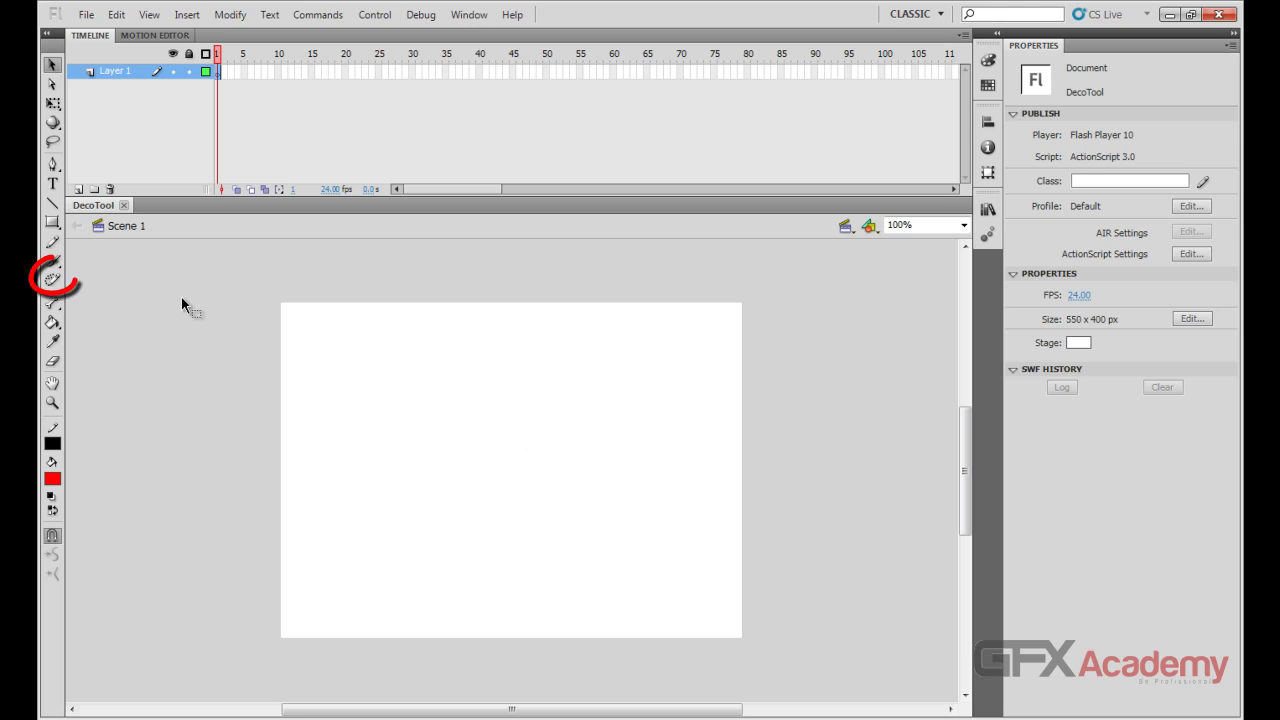
Step: Paint a Vine Fill pattern with the default leaf and flower shapes on the empty stage using the Deco Tool
click(53, 280)
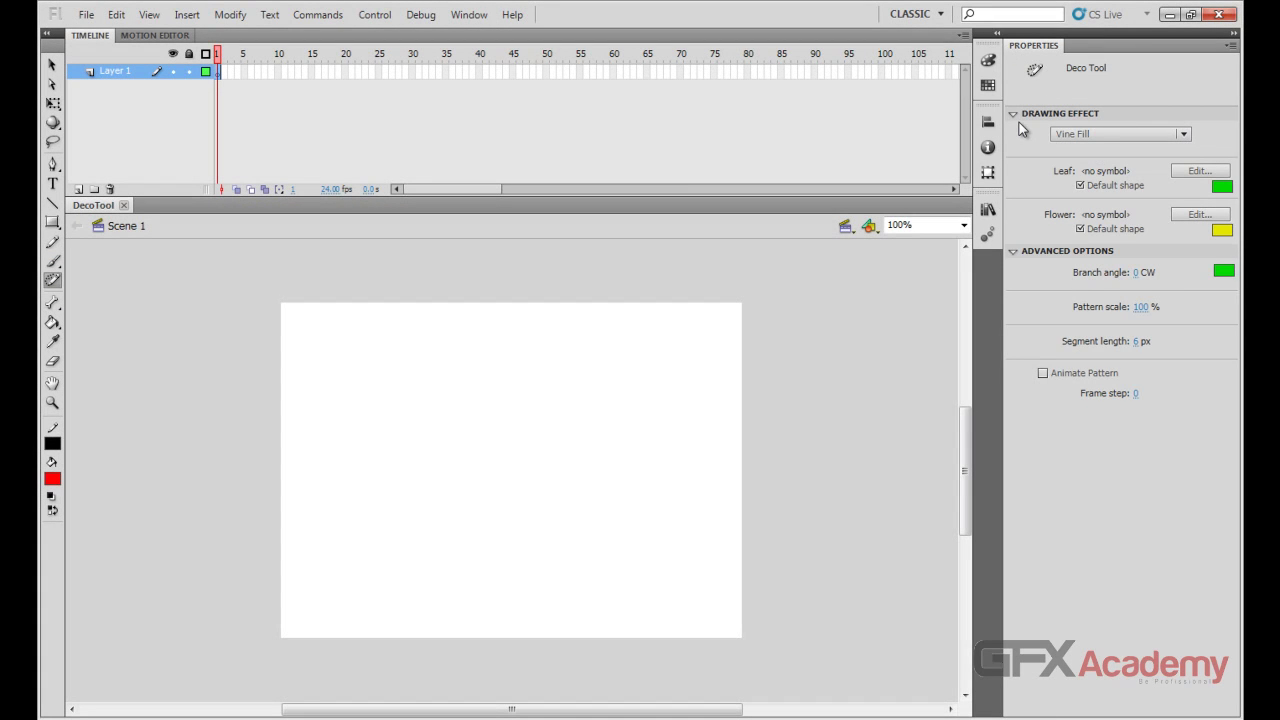
click(1186, 134)
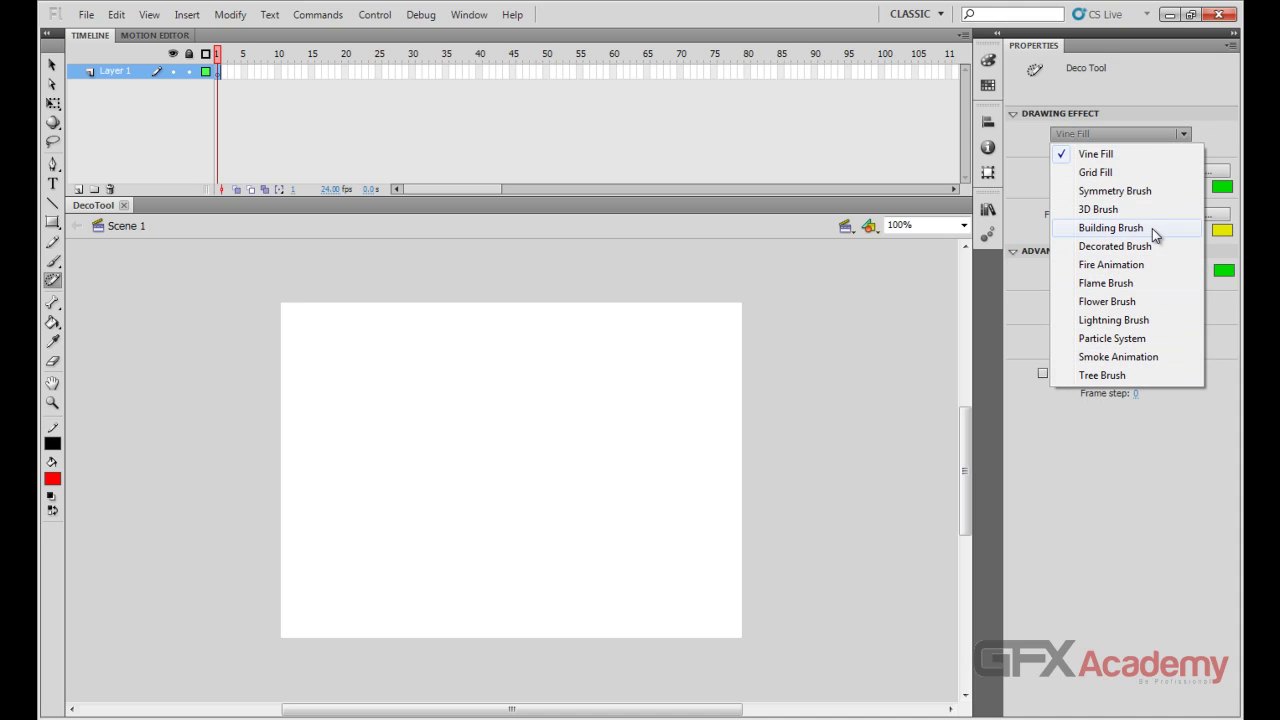
click(1183, 133)
click(1183, 133)
click(1183, 133)
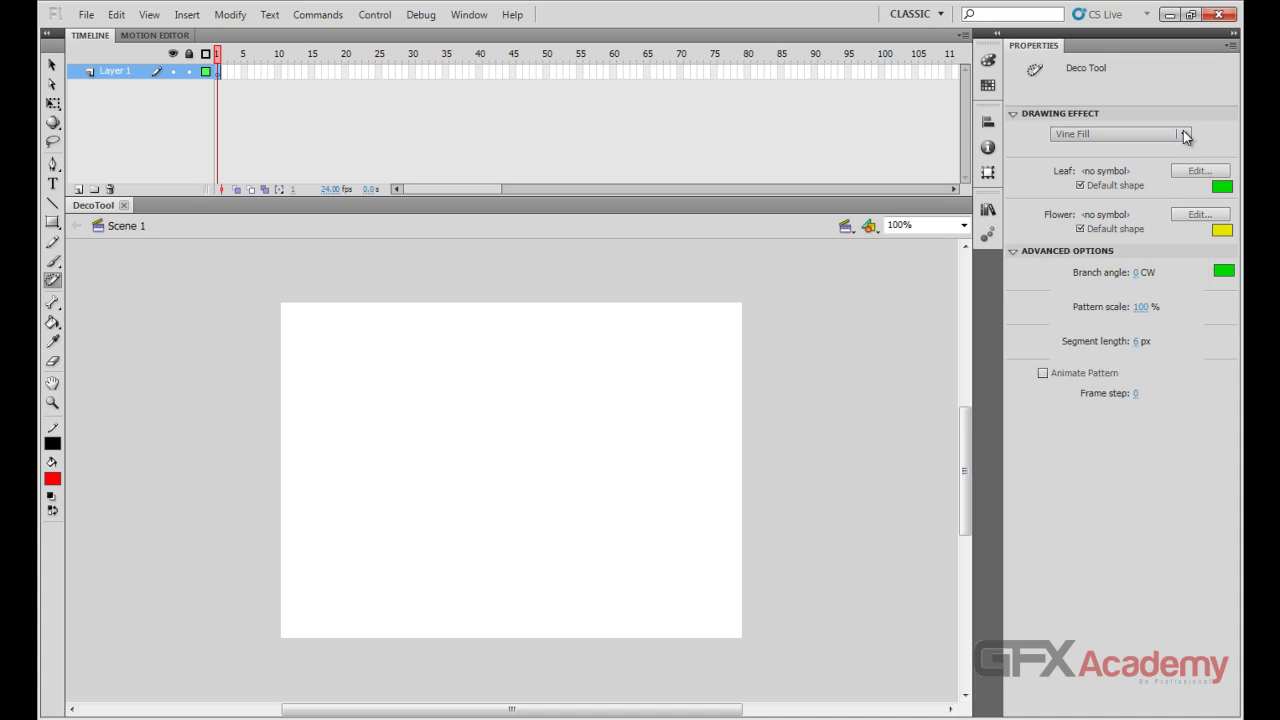
click(349, 368)
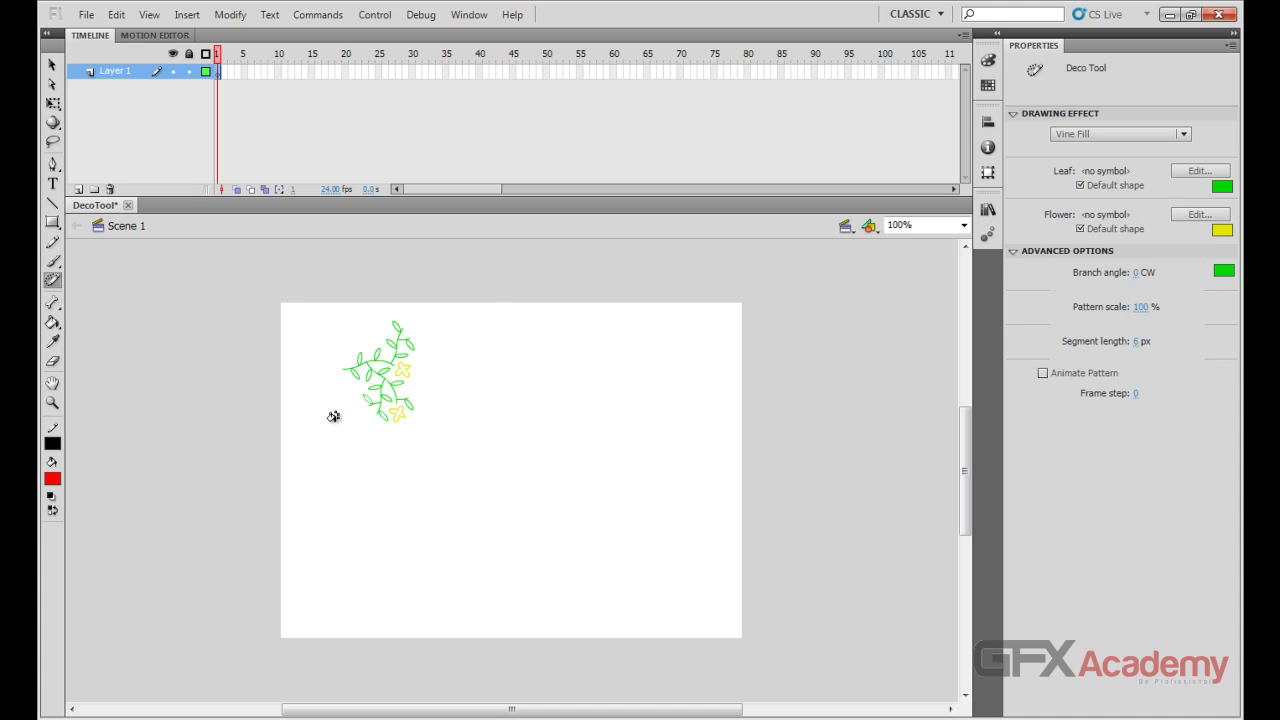
click(694, 494)
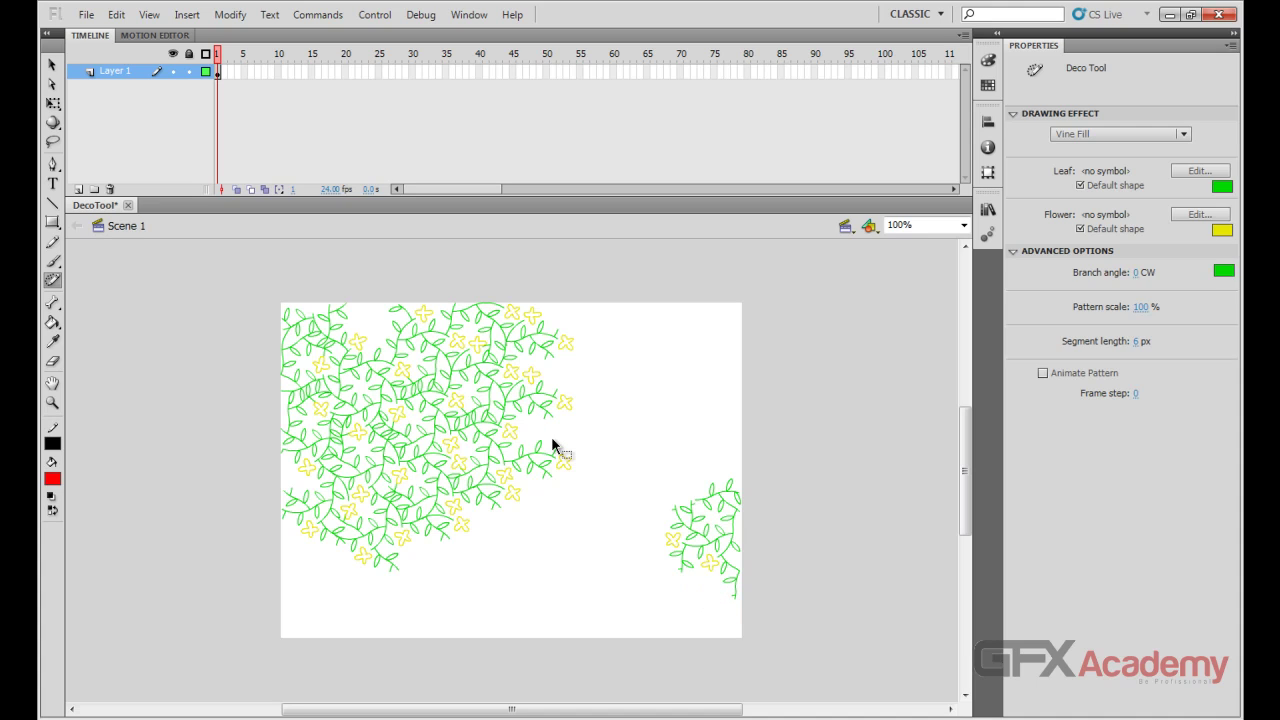
Step: Delete all the vine artwork from the stage
key(ctrl+z)
key(ctrl+a)
key(Delete)
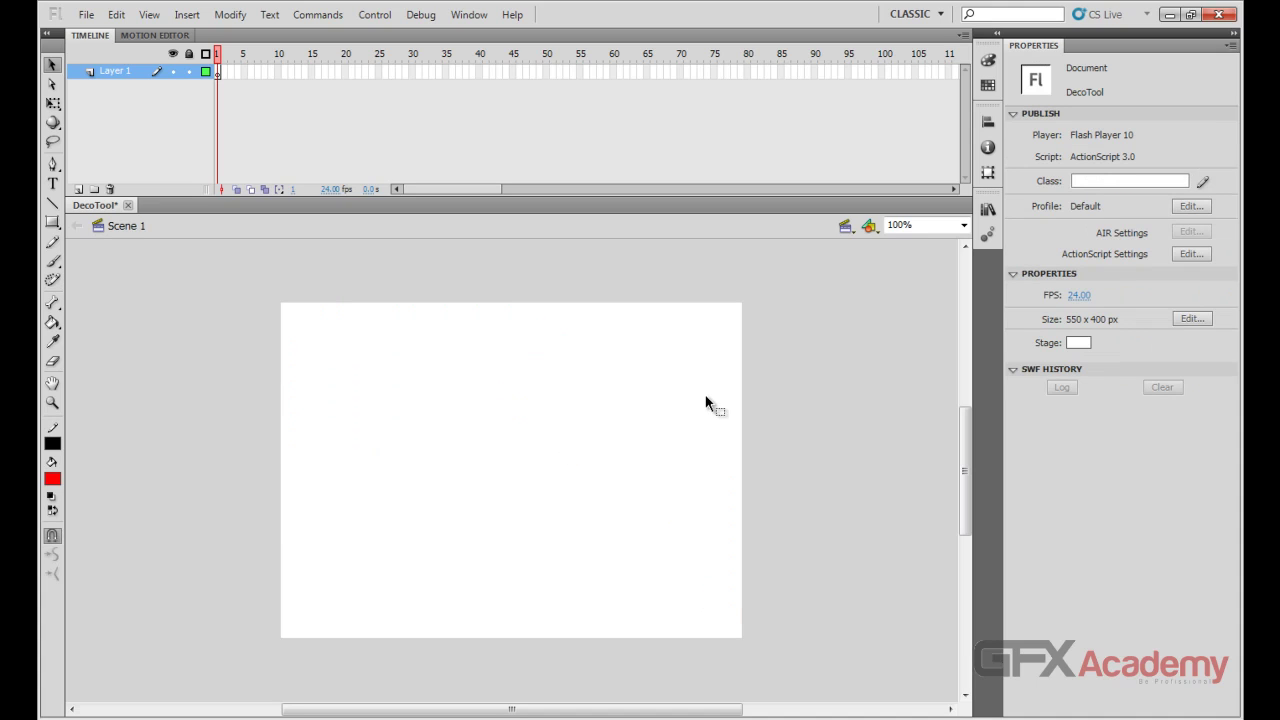
Step: Fill the stage with the Deco Tool's Grid Fill effect, using the Tile Pattern with default black tiles
click(52, 280)
click(1184, 135)
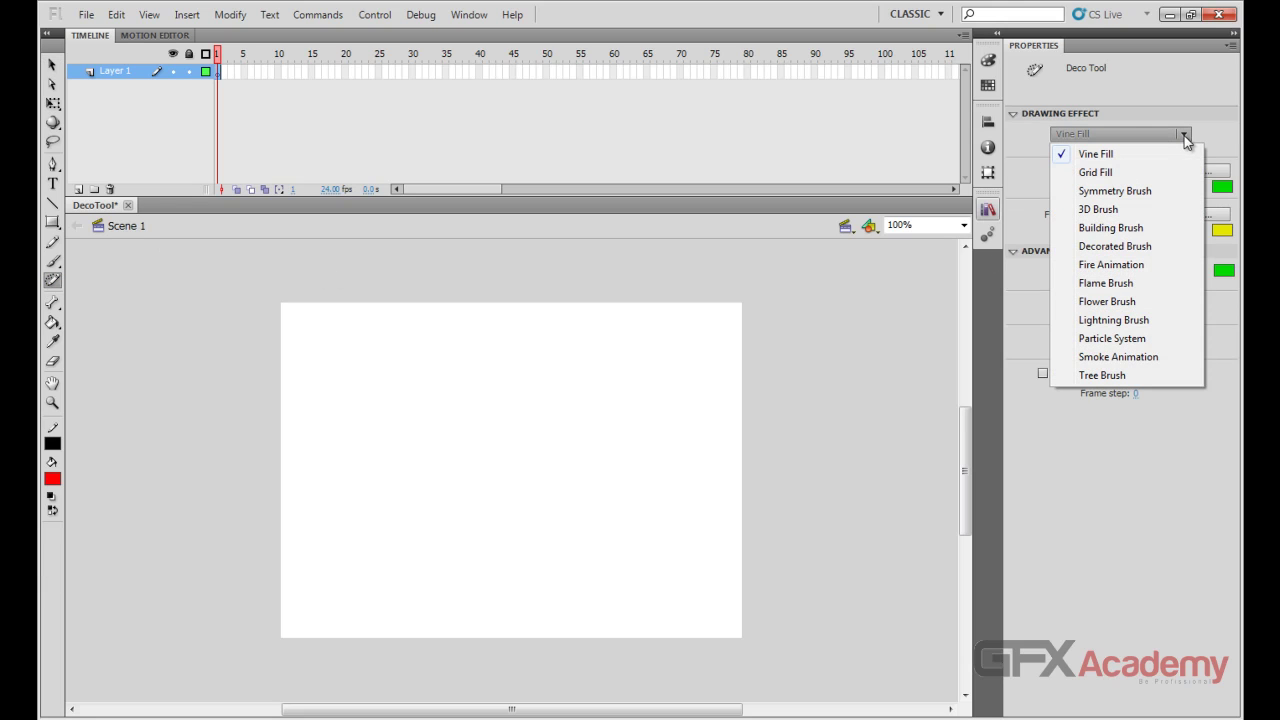
click(1135, 174)
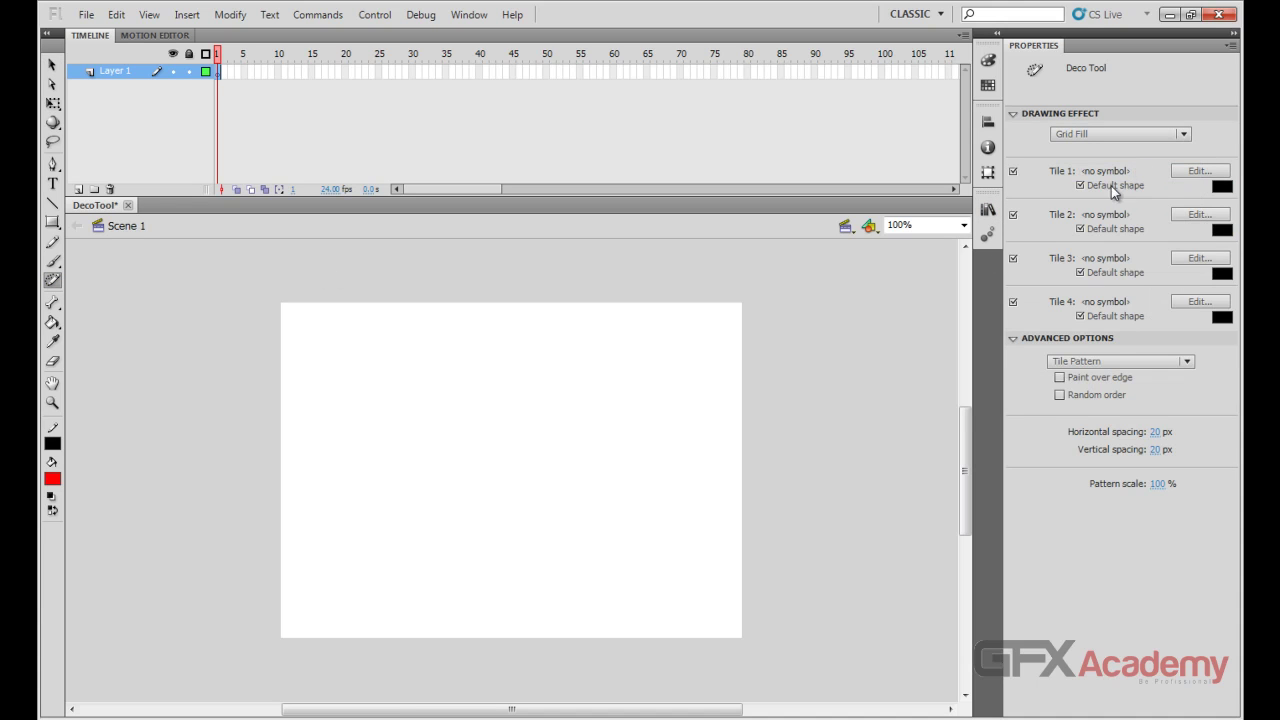
click(352, 413)
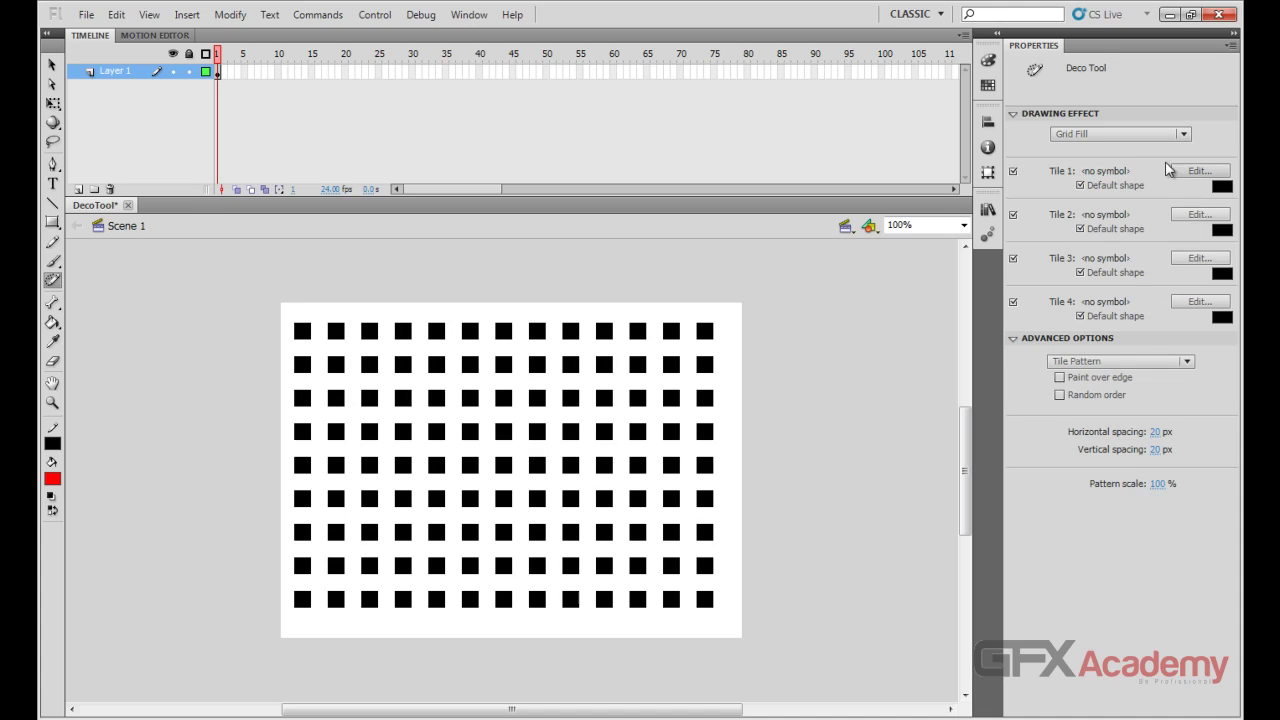
Step: Clear the tile grid and fill the stage with a Grid Fill set to Brick Pattern
click(1186, 362)
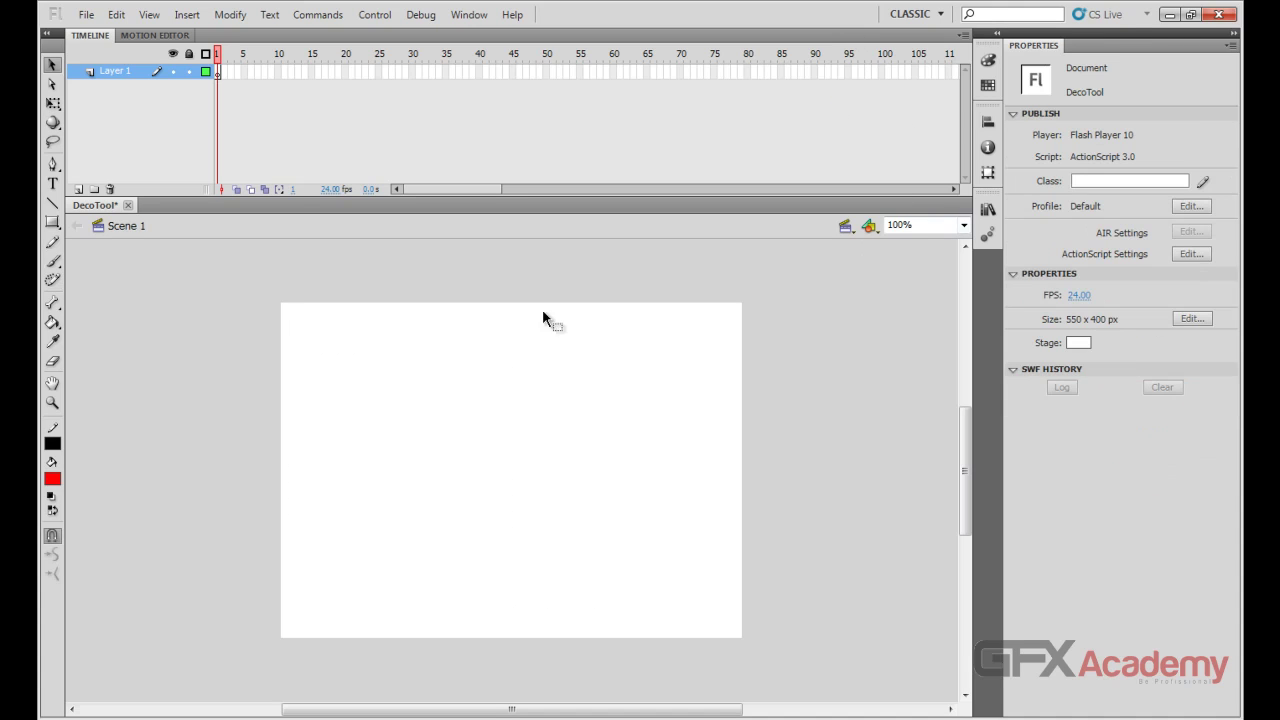
click(53, 280)
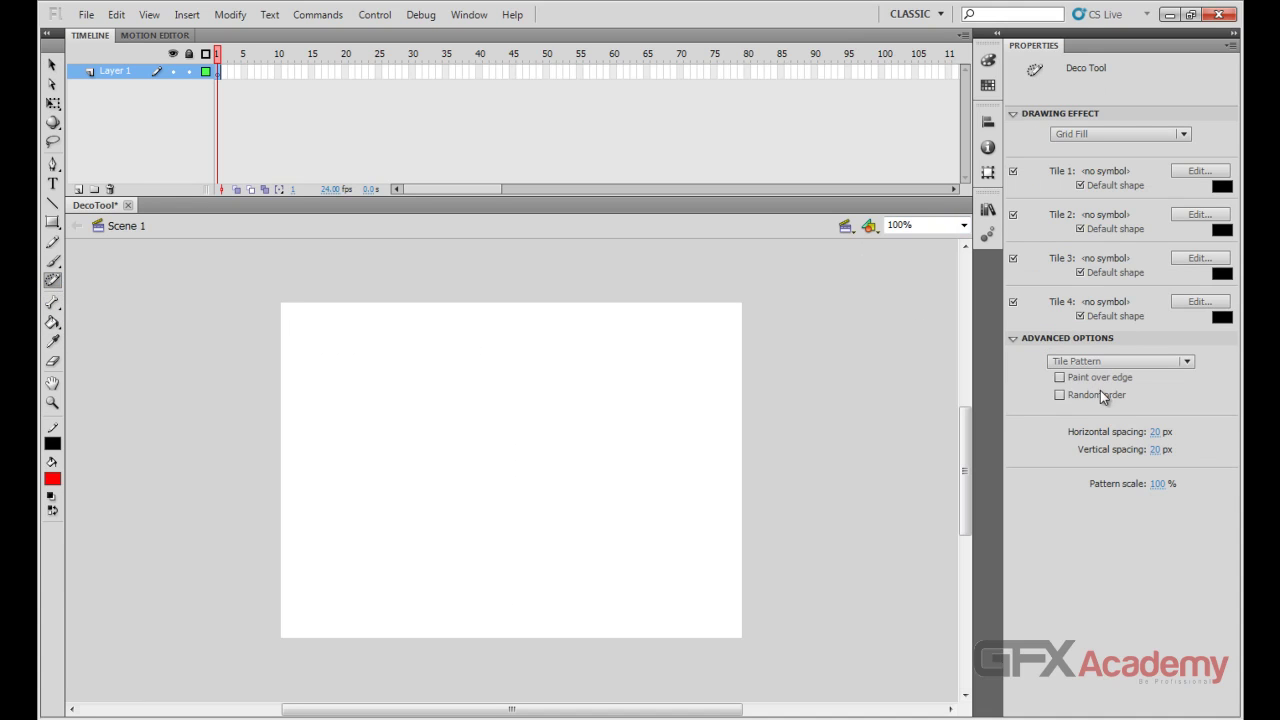
click(1104, 368)
click(1100, 395)
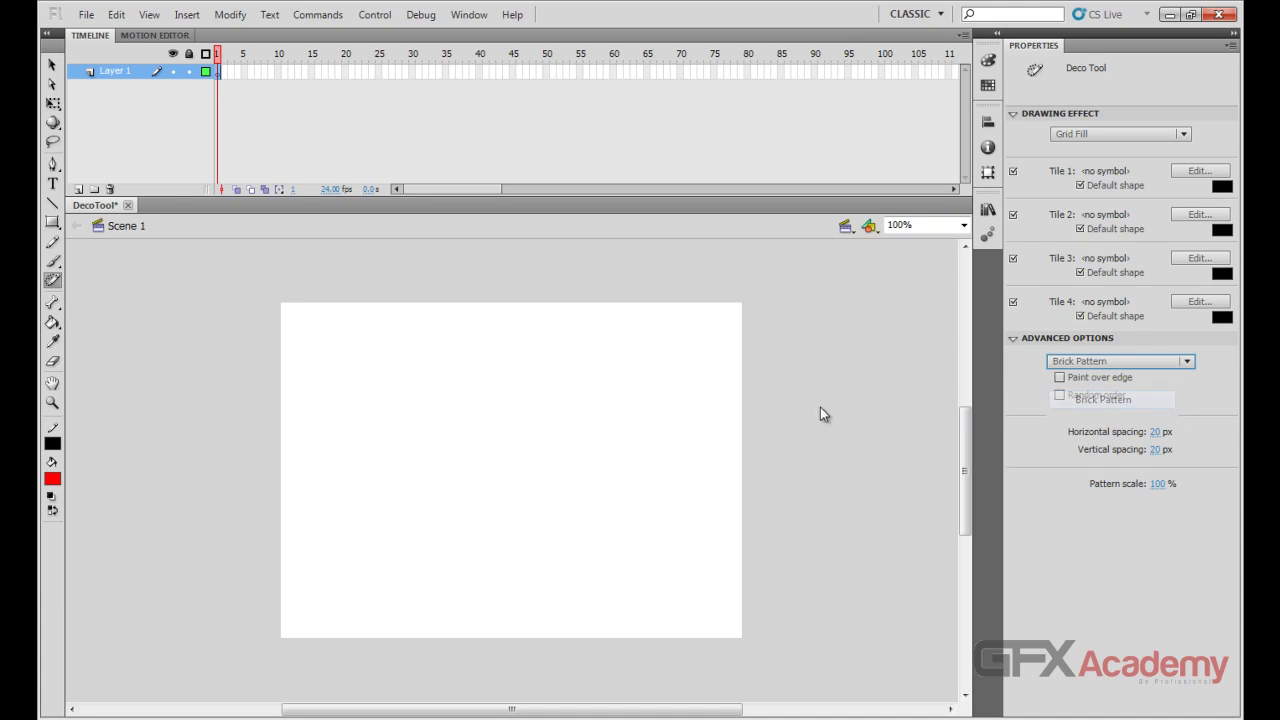
click(438, 398)
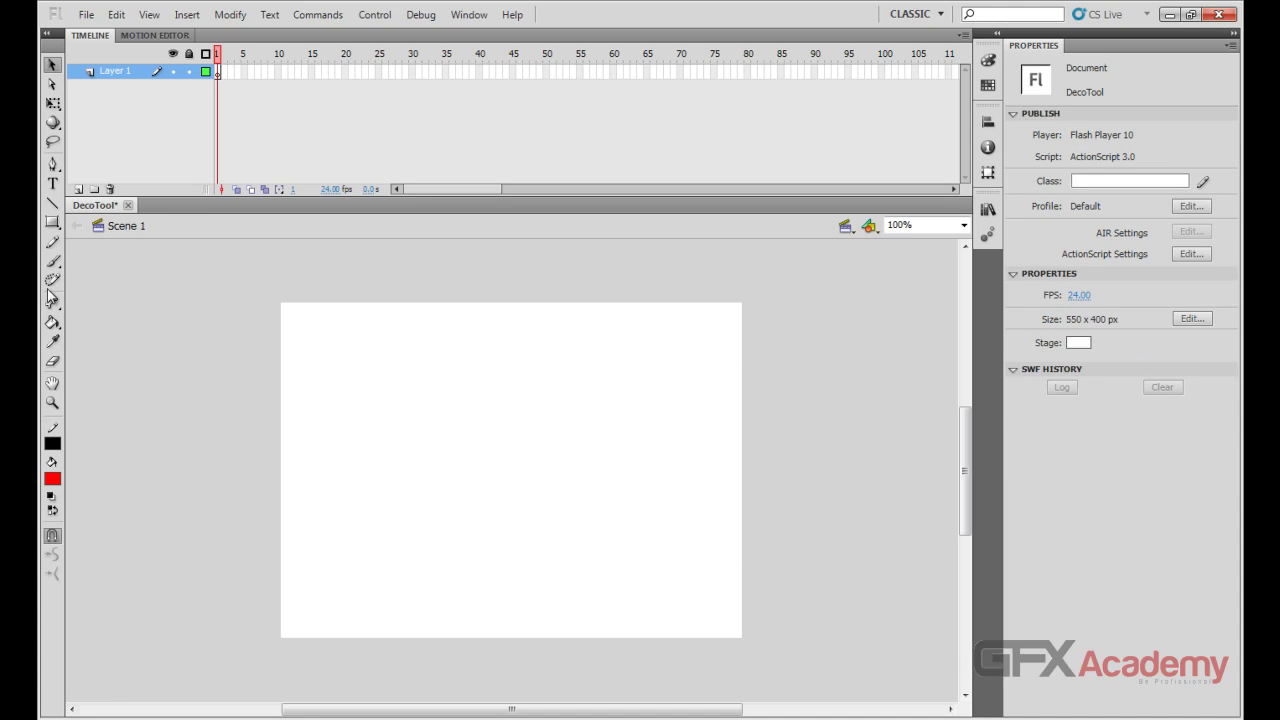
Step: Switch the Grid Fill to Floor Pattern and fill the cleared stage with it
click(52, 282)
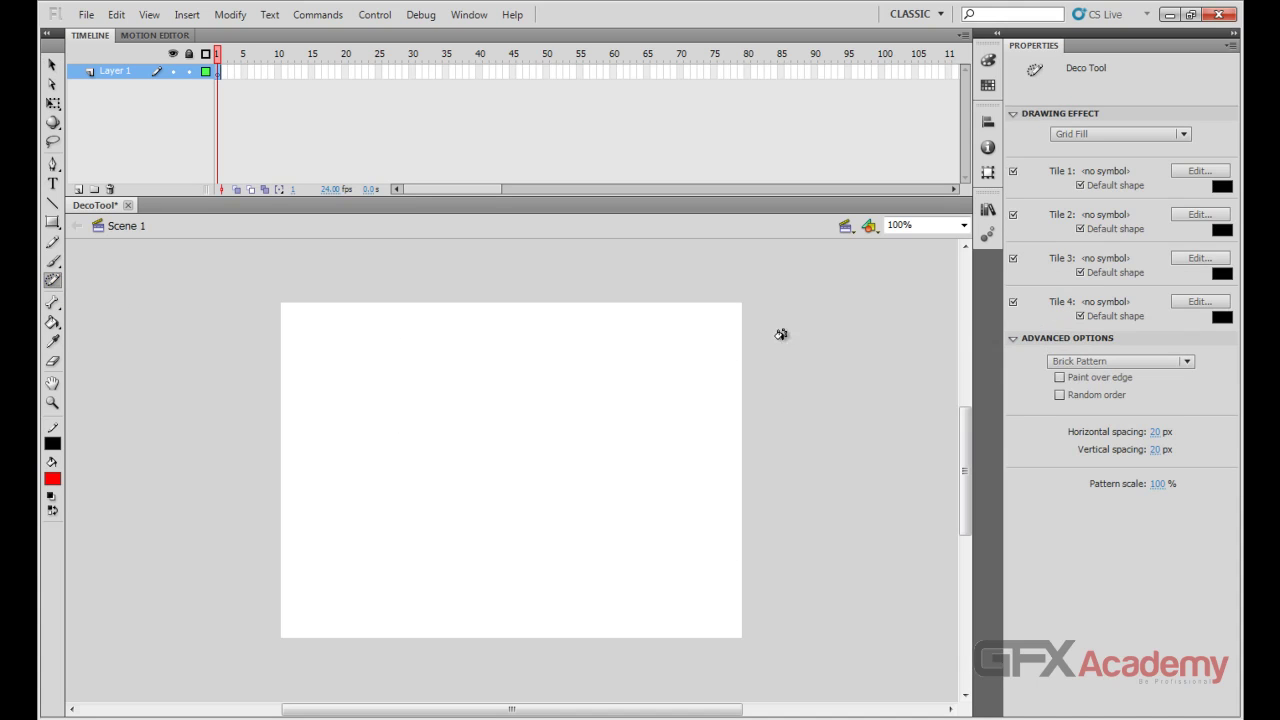
click(1066, 361)
click(1088, 421)
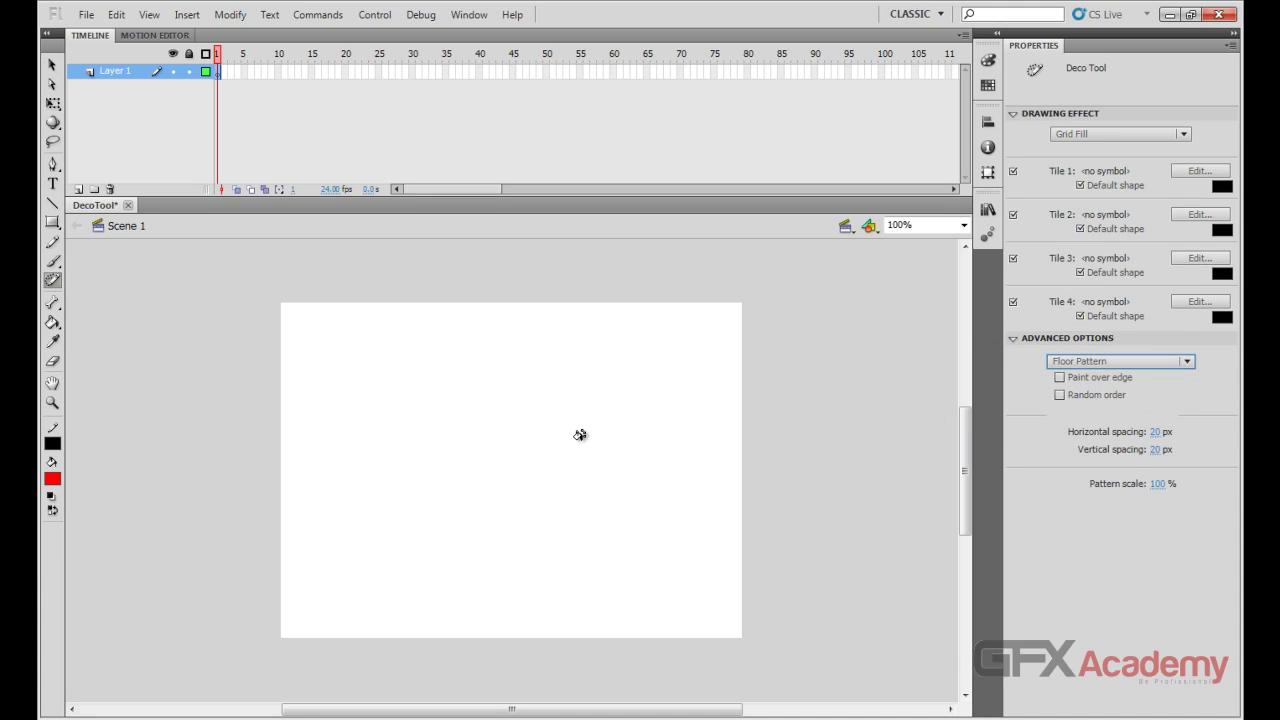
click(428, 472)
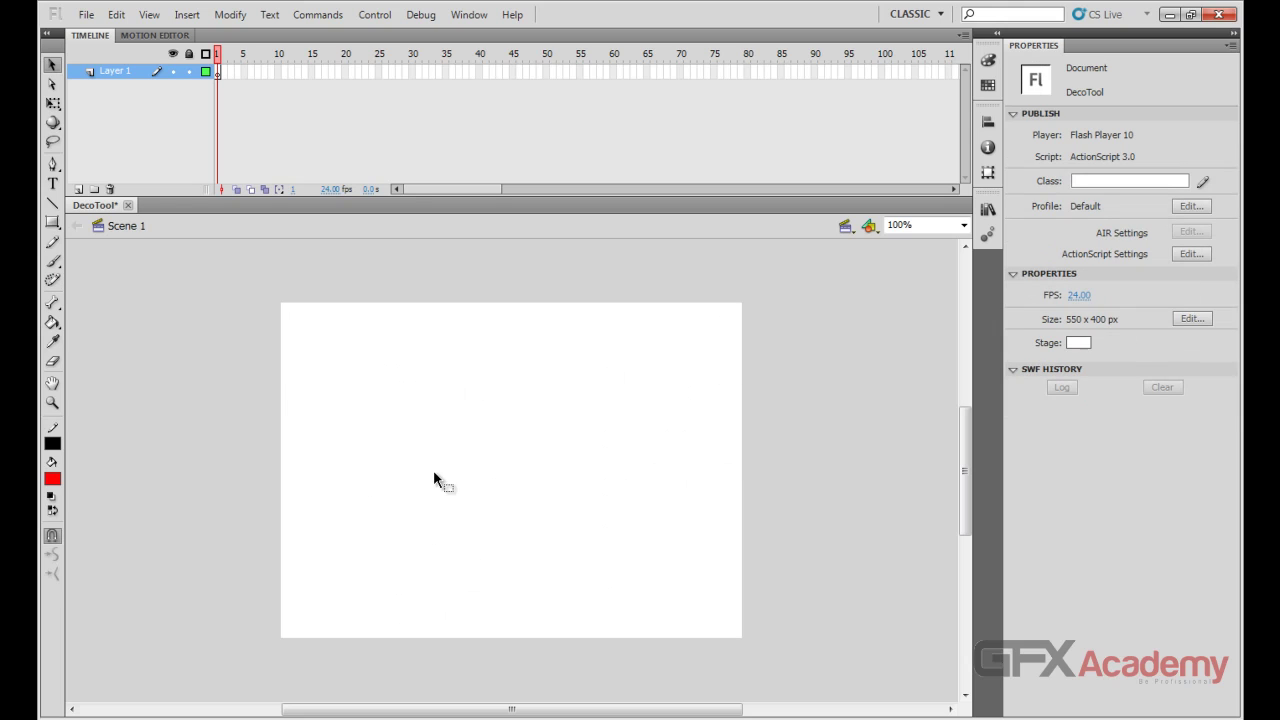
Step: Generate a 50-frame Fire Animation with the Deco Tool in the lower part of the cleared stage
click(57, 283)
click(1101, 131)
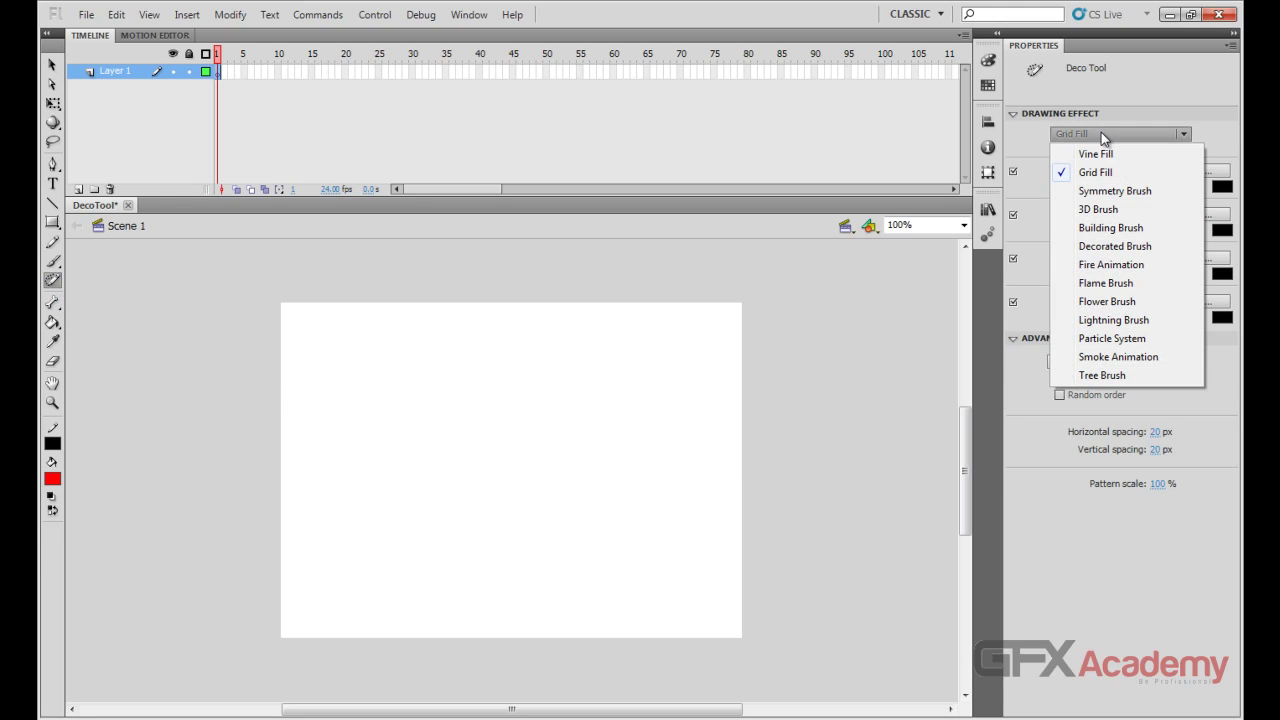
click(1130, 265)
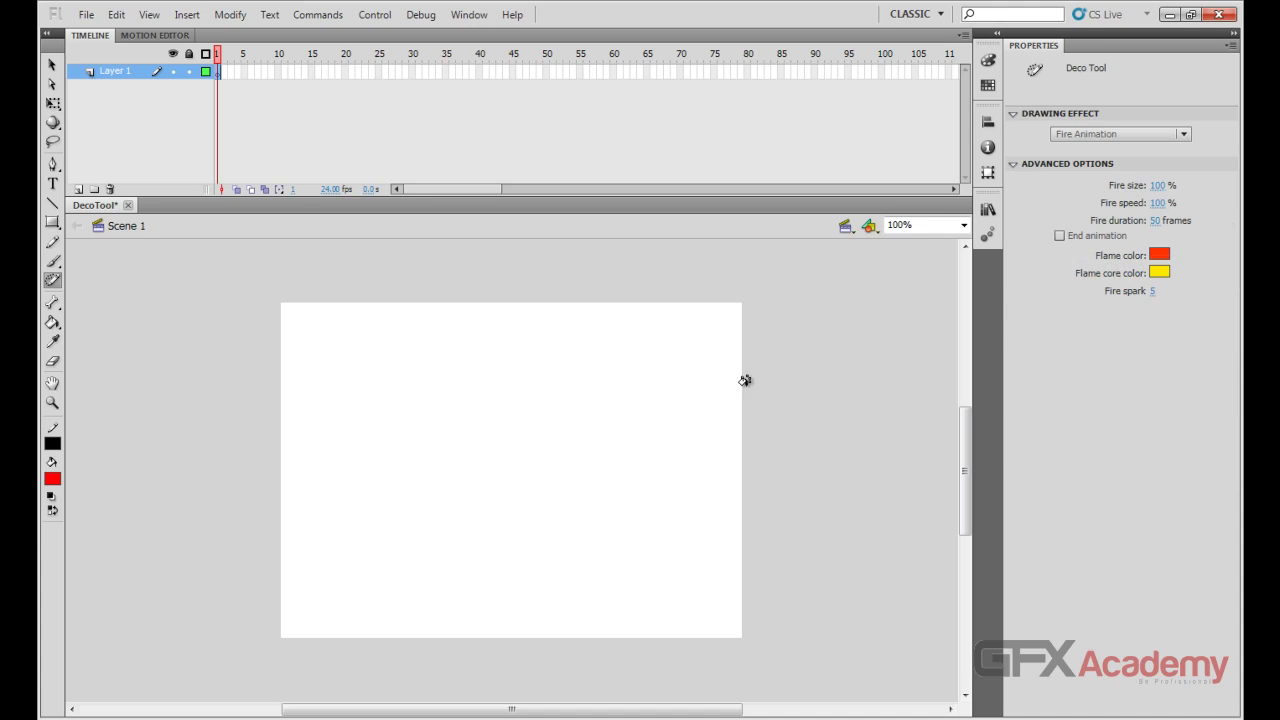
click(412, 520)
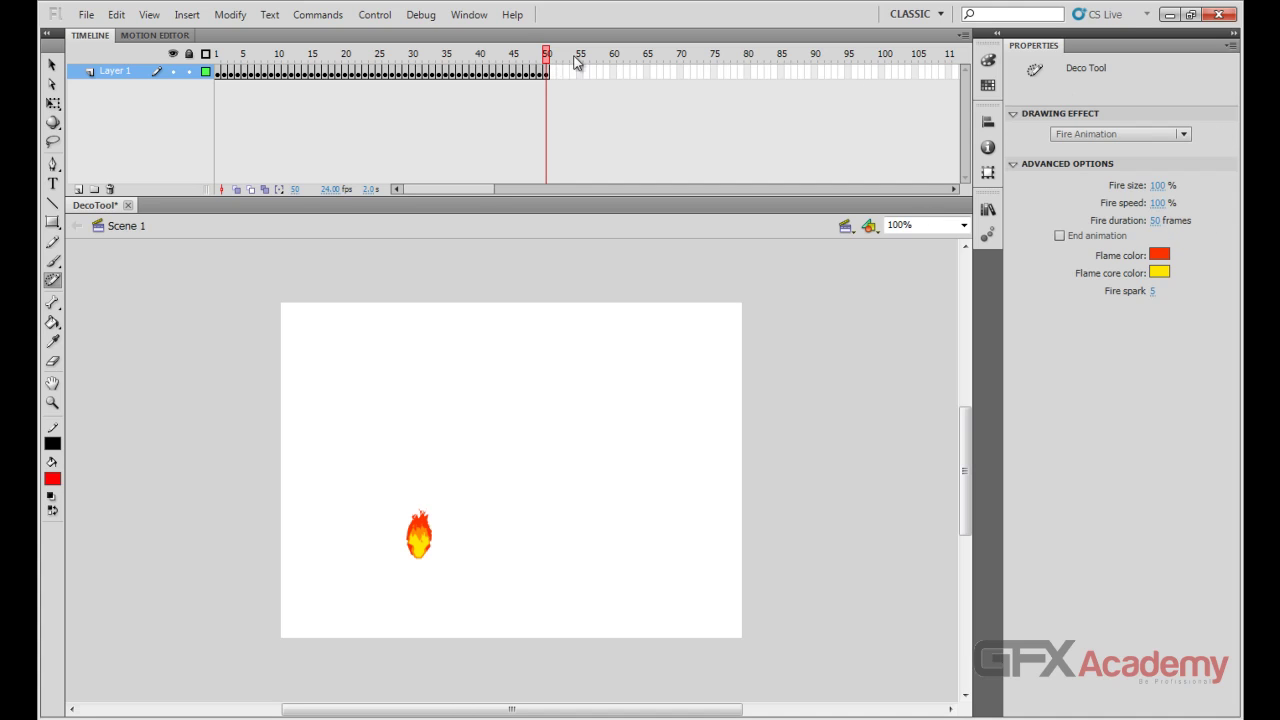
Step: Scrub the fire animation back to frame 1, then test the movie and close its preview
drag(455, 58, 221, 62)
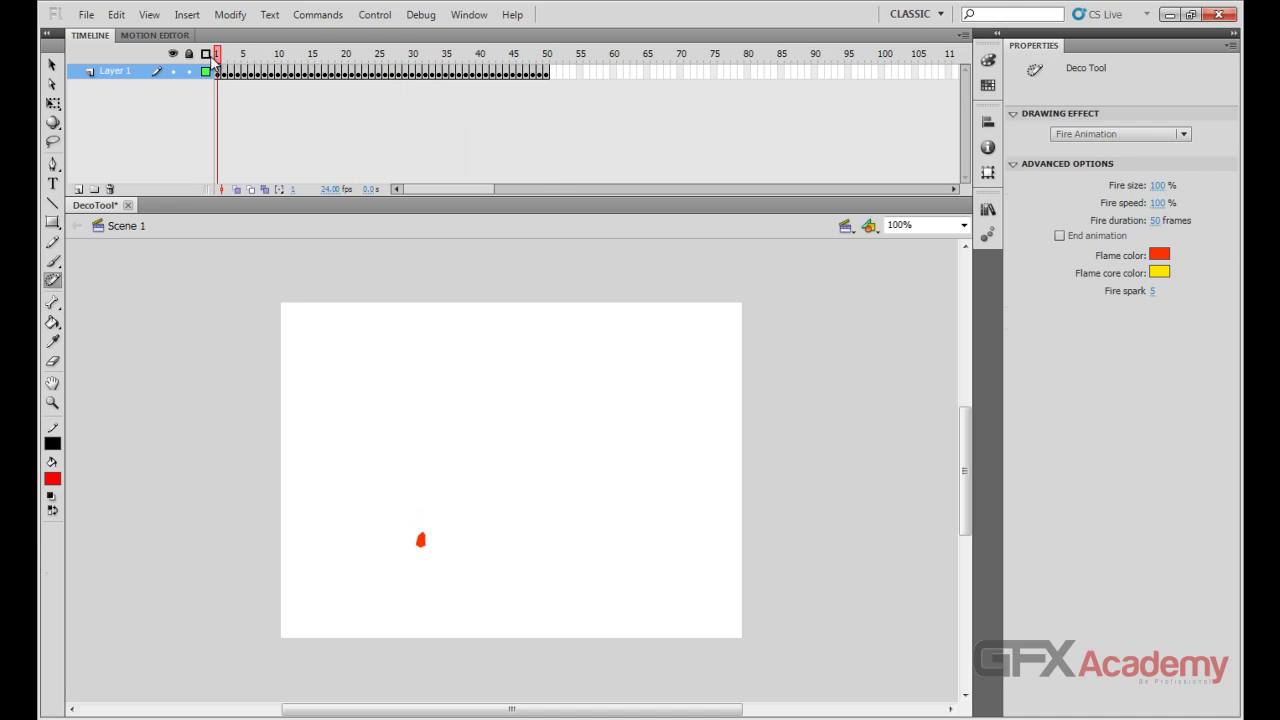
key(v)
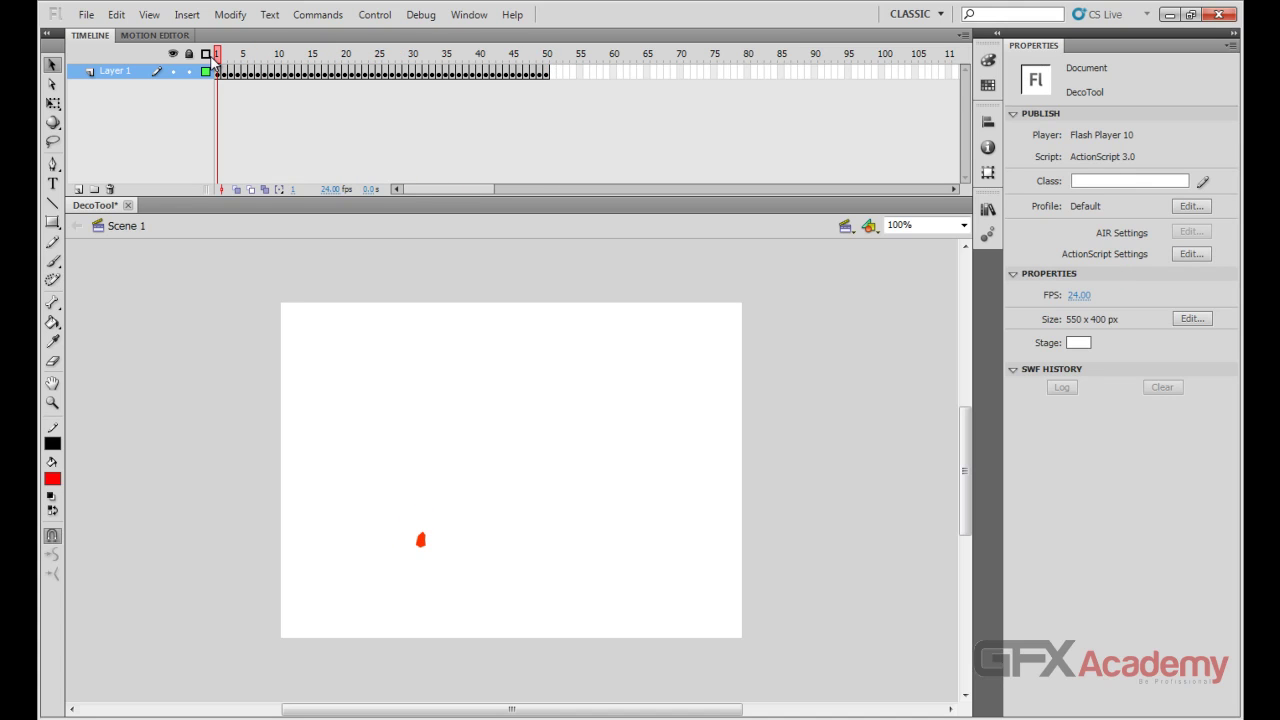
key(ctrl+Return)
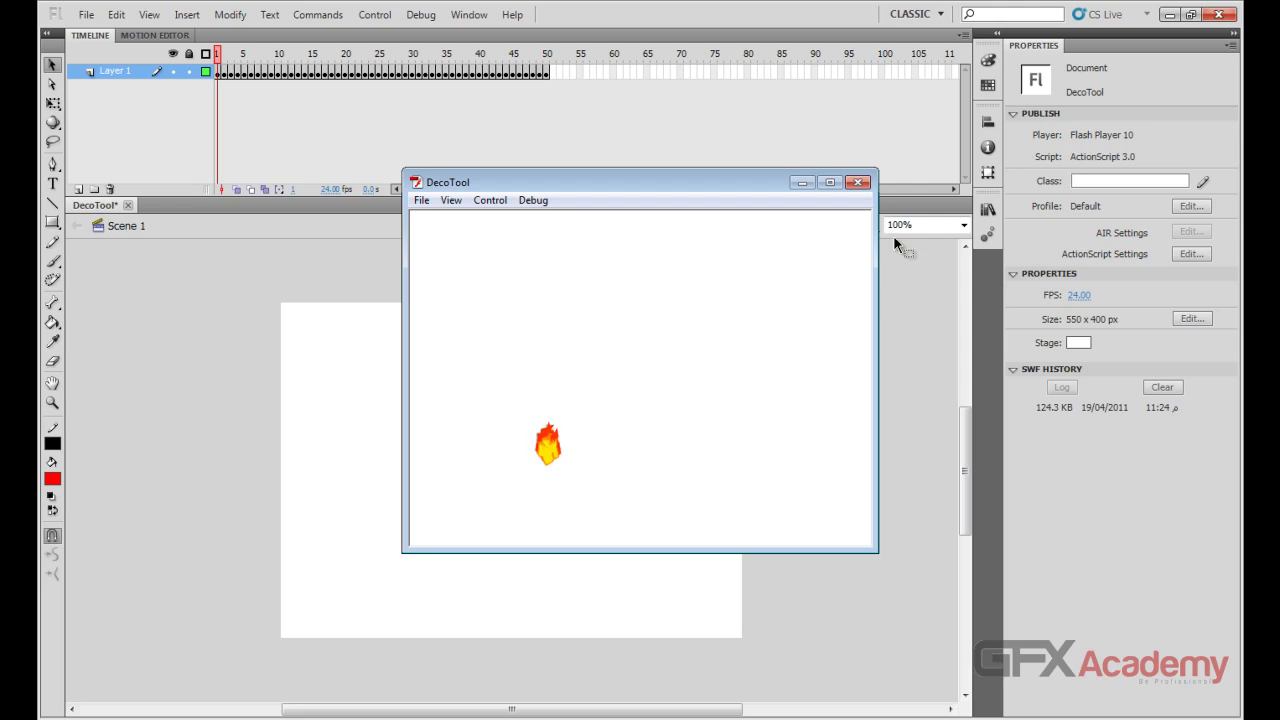
click(858, 183)
Step: Add a new layer and delete Layer 1 containing the fire animation
click(52, 242)
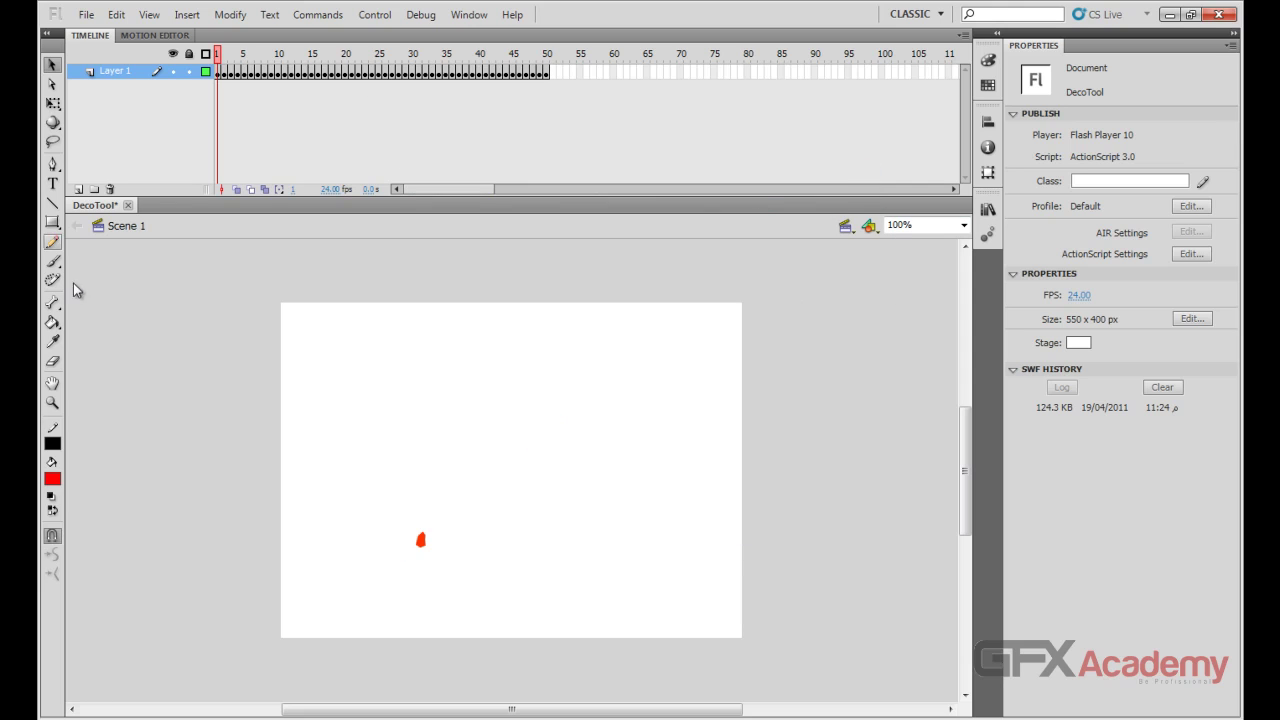
drag(505, 510, 298, 605)
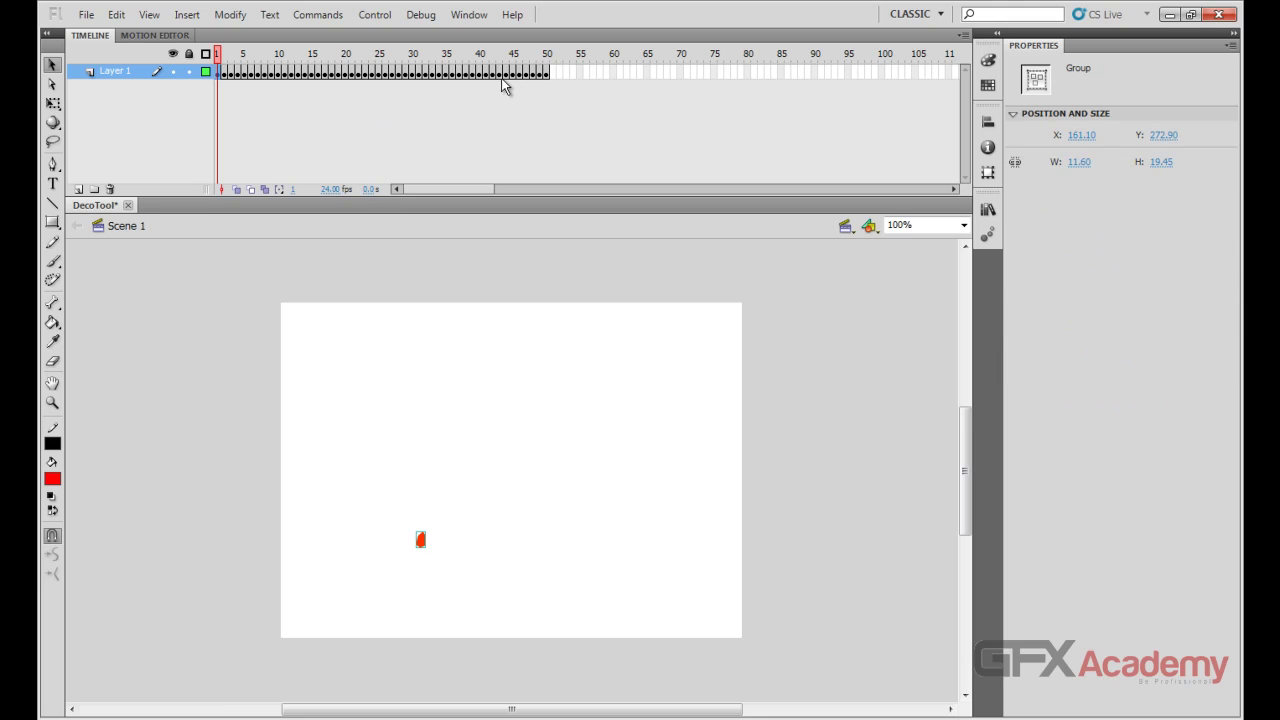
click(78, 189)
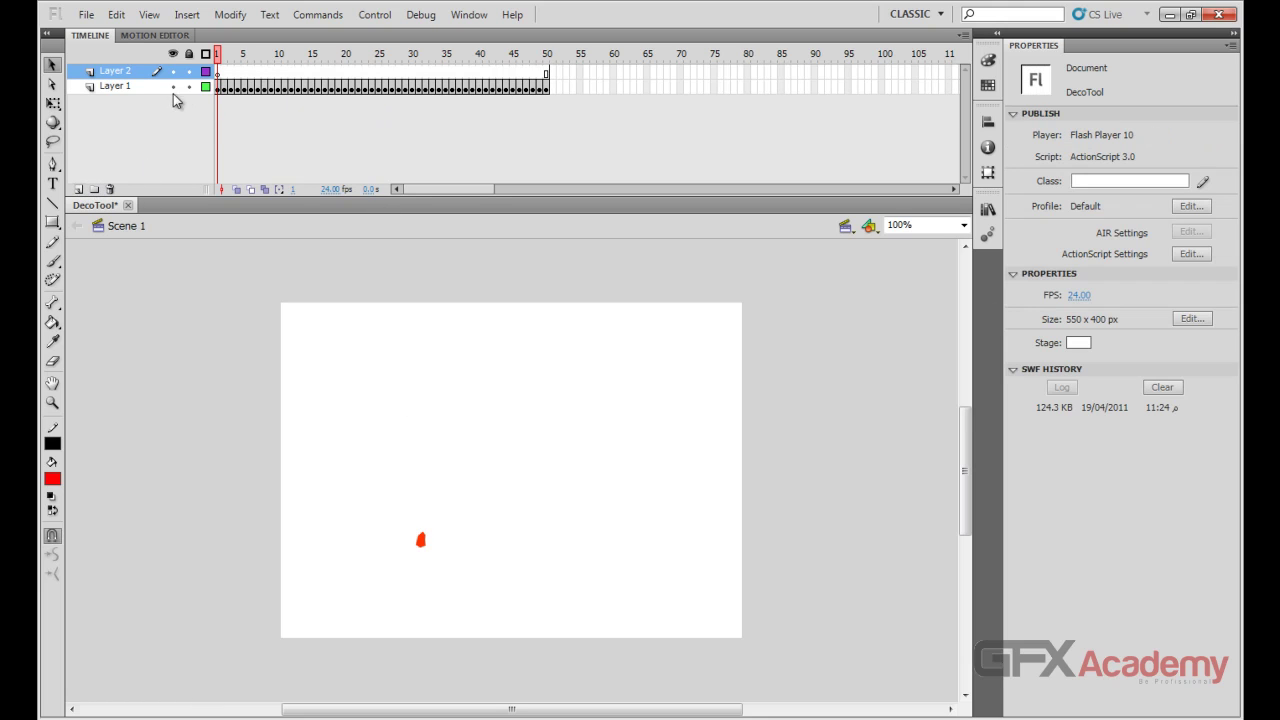
click(127, 90)
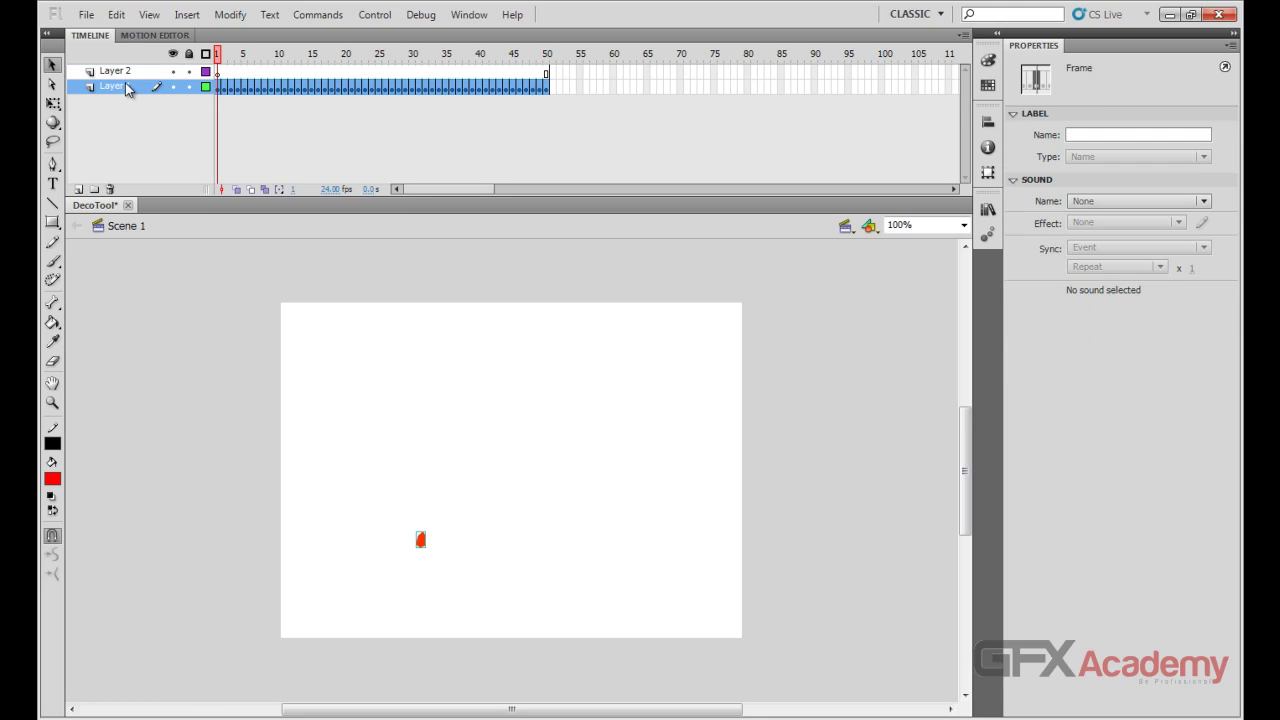
click(110, 189)
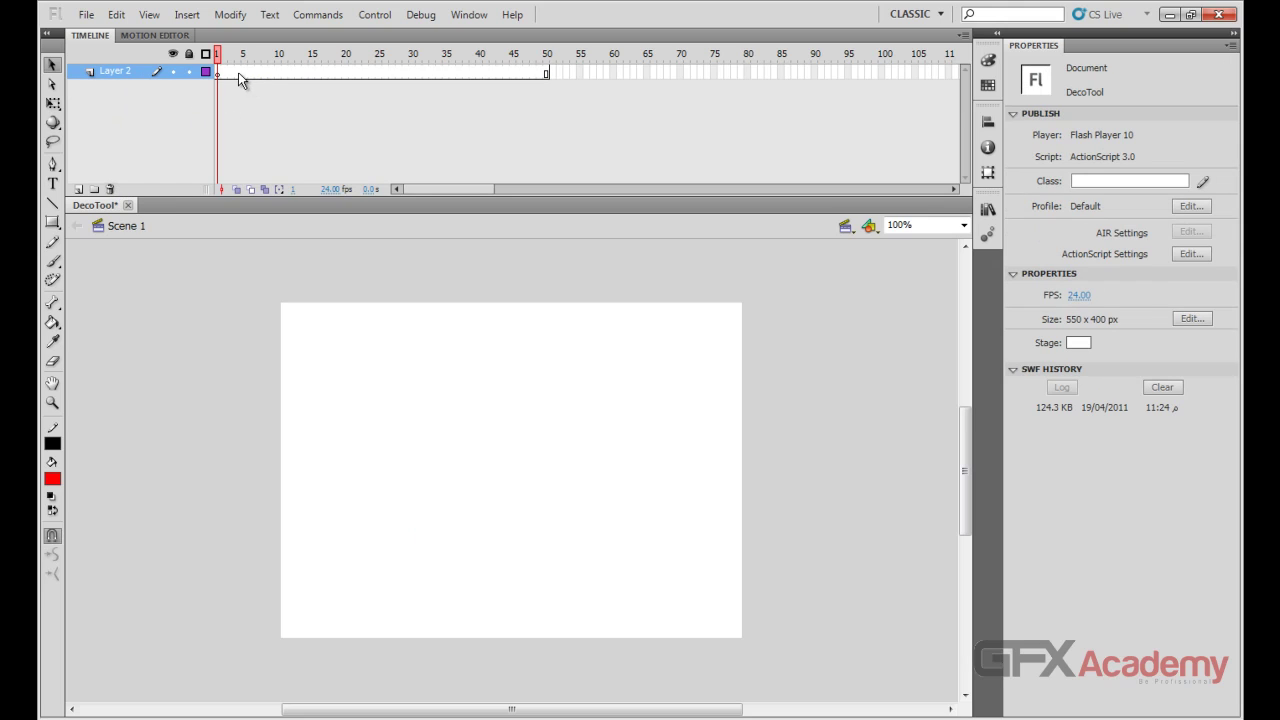
Step: Remove all of Layer 2's frames and leave a single blank keyframe at frame 1
drag(218, 73, 581, 75)
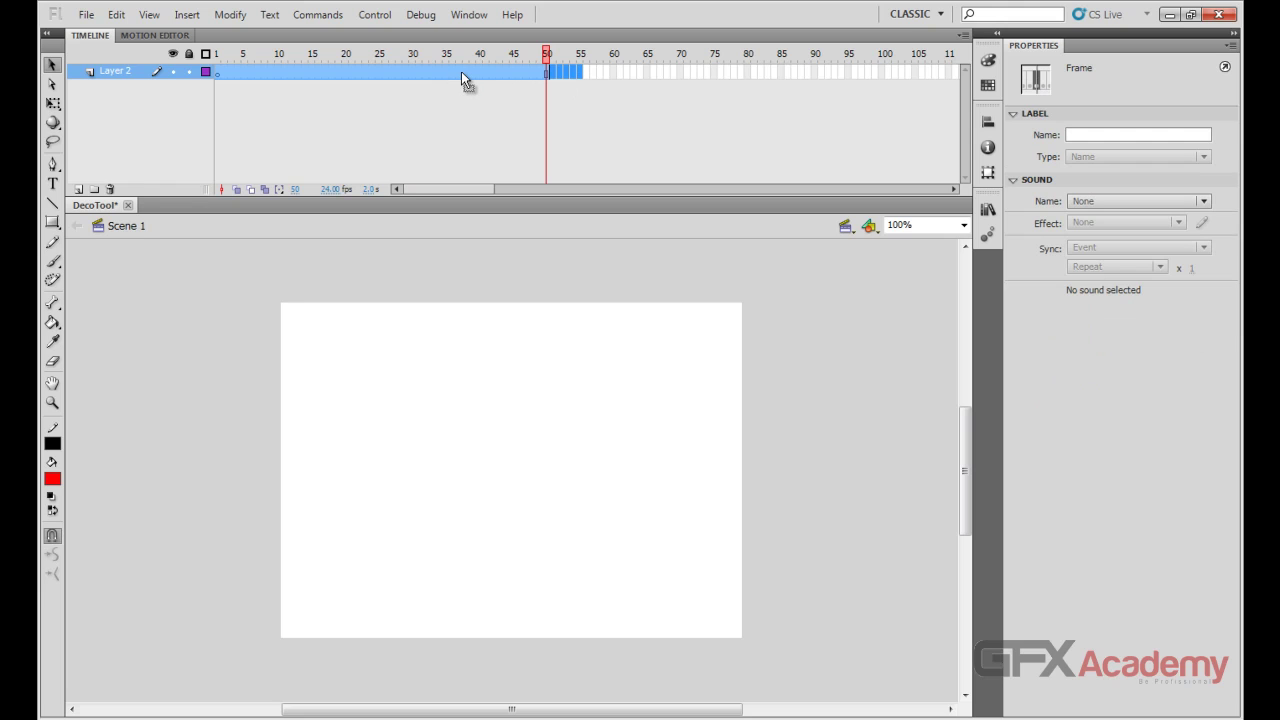
key(ctrl+alt+a)
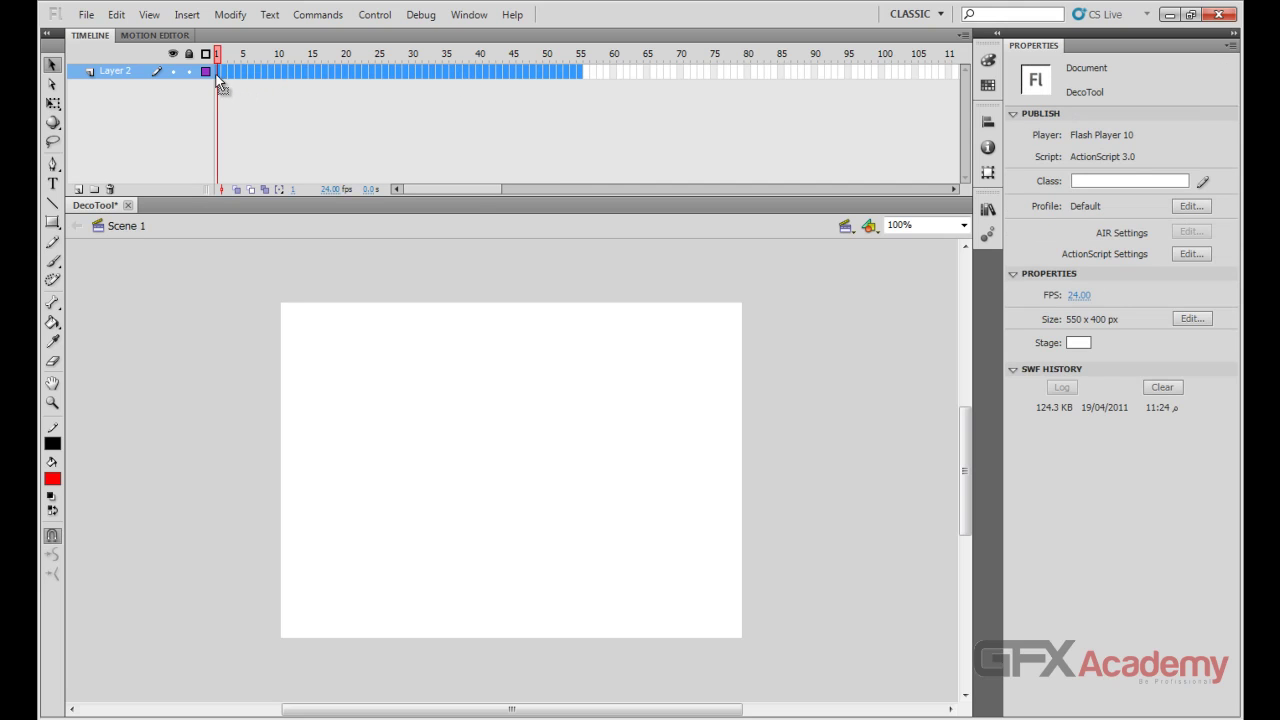
key(shift+F5)
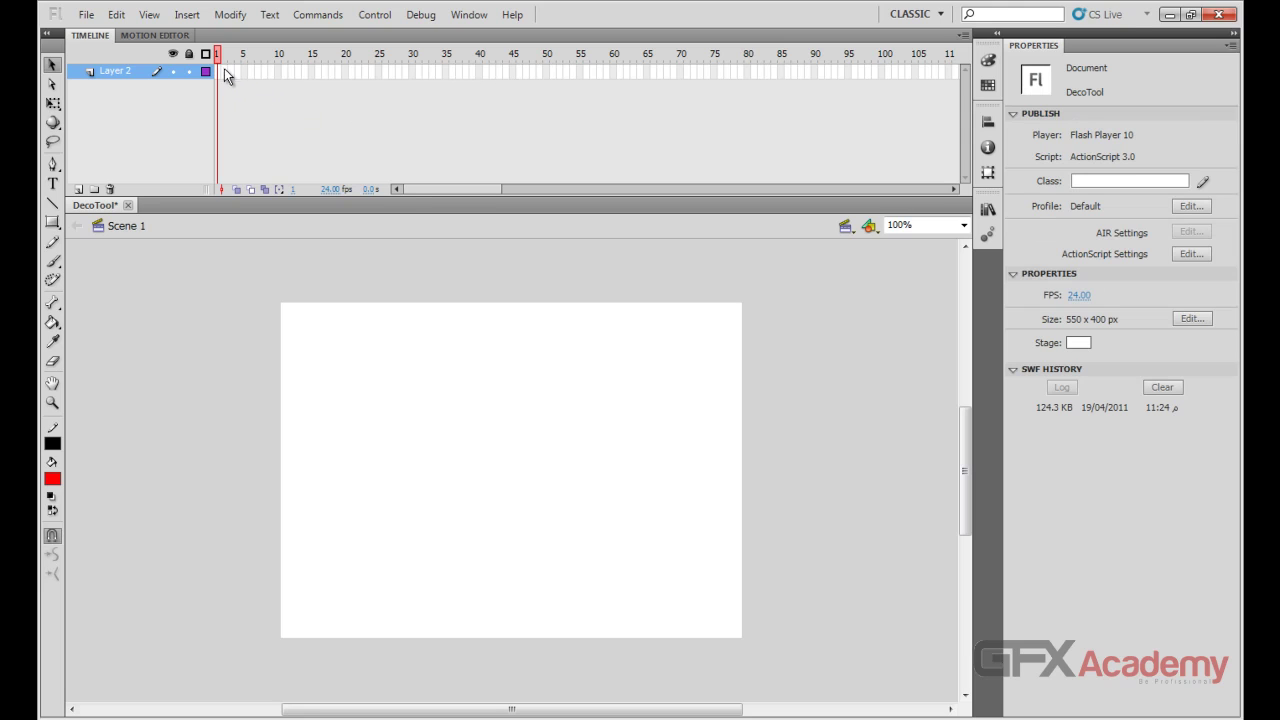
click(296, 112)
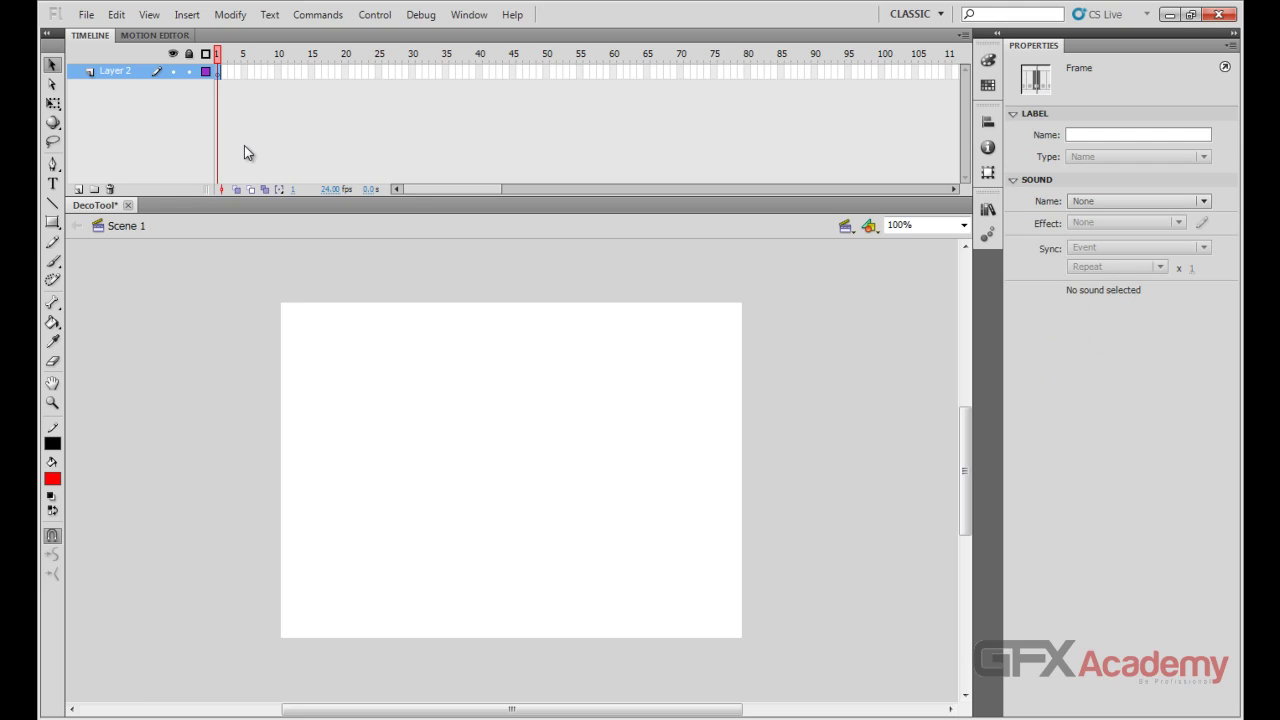
Step: Generate a Smoke Animation with a smoke duration of 100 frames near the middle of the stage using the Deco Tool
click(52, 280)
click(1184, 134)
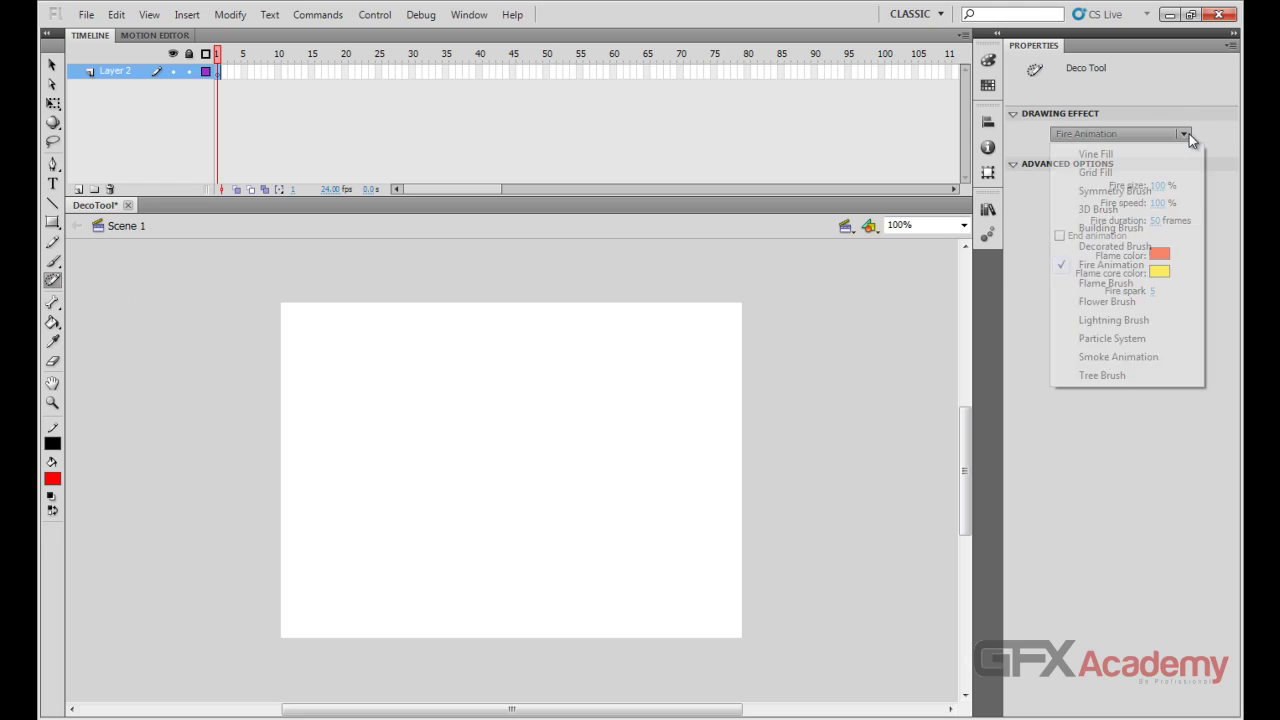
click(1117, 357)
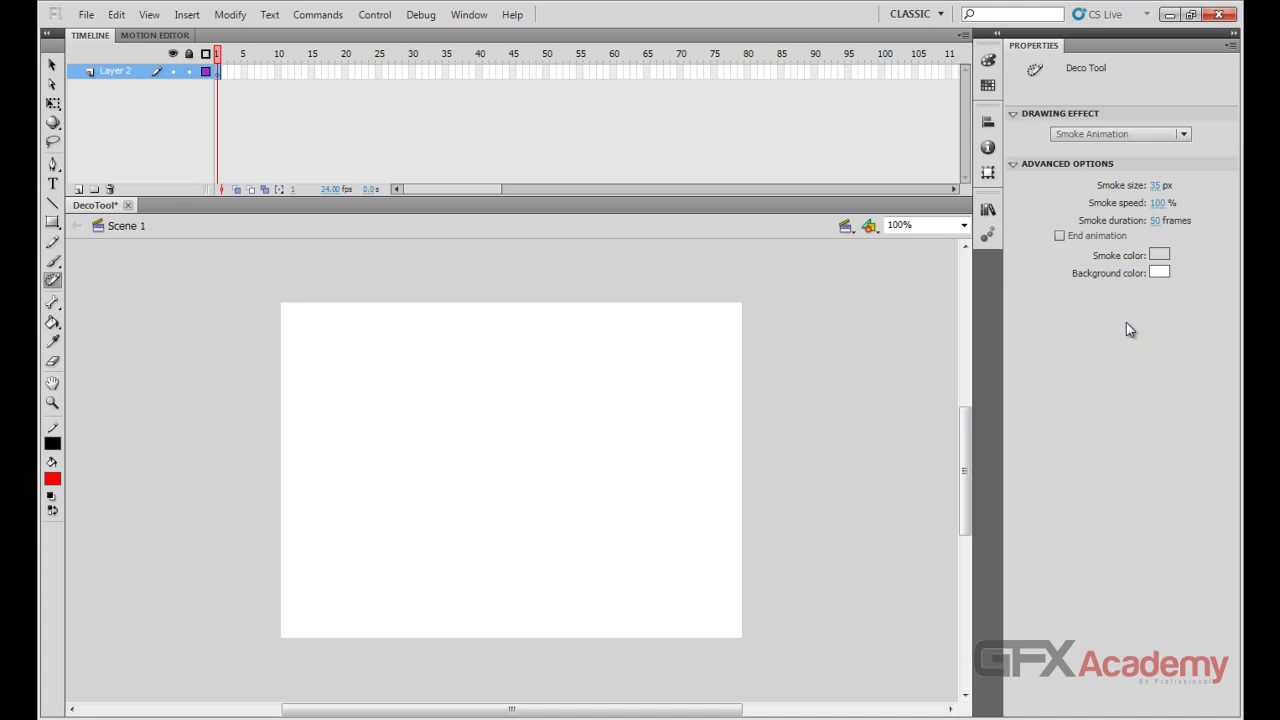
click(1156, 221)
text(100)
key(Return)
click(488, 511)
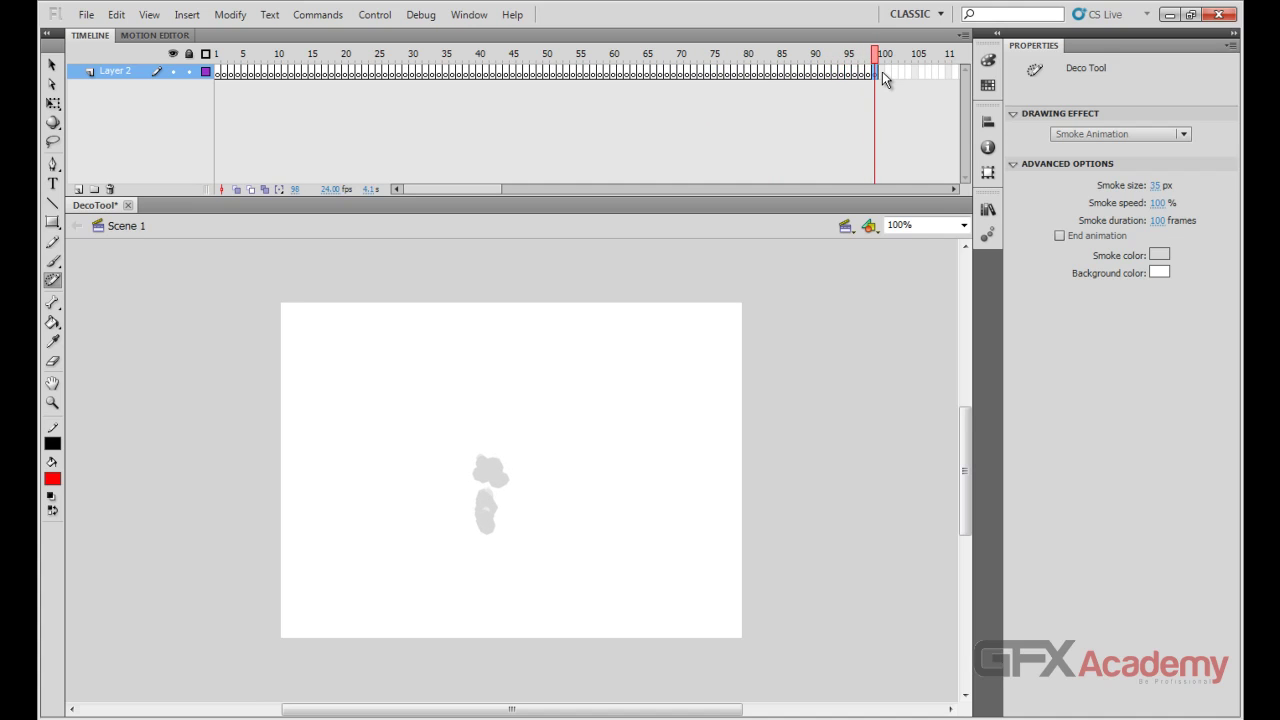
Step: Set the Smoke Animation background color and the stage color to black, then test the movie and close its preview
click(1161, 274)
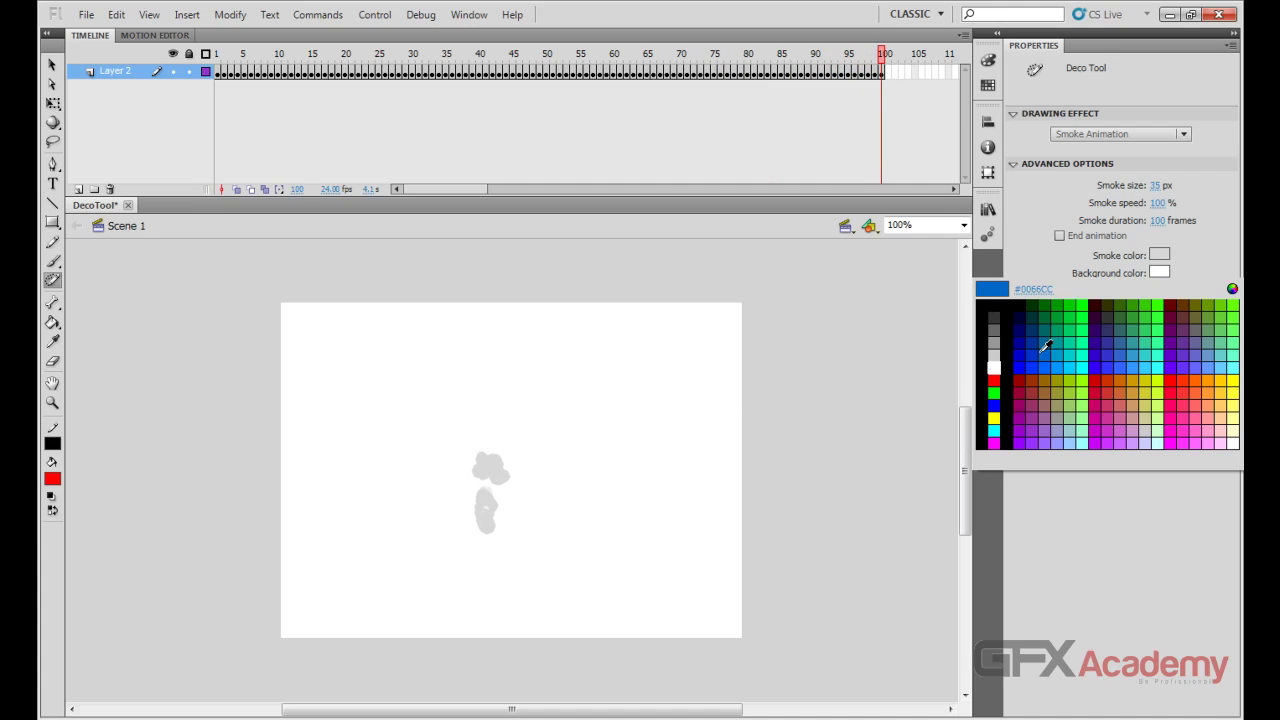
click(997, 304)
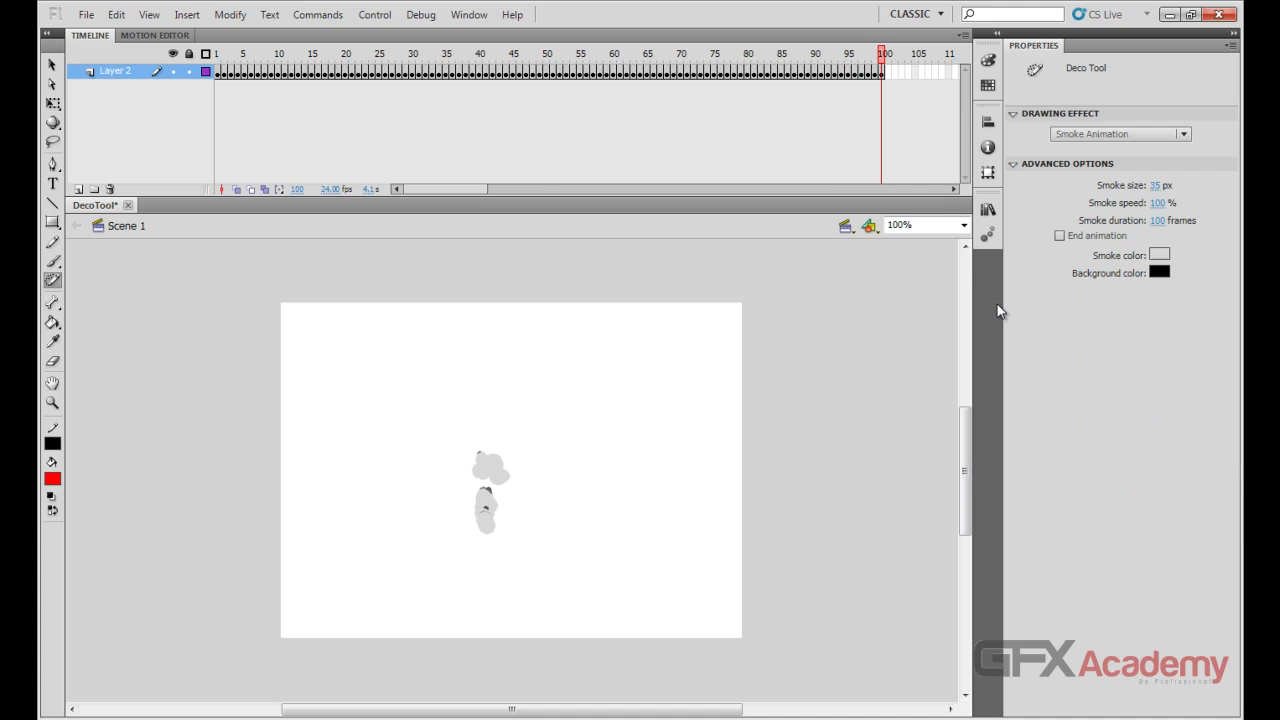
click(54, 70)
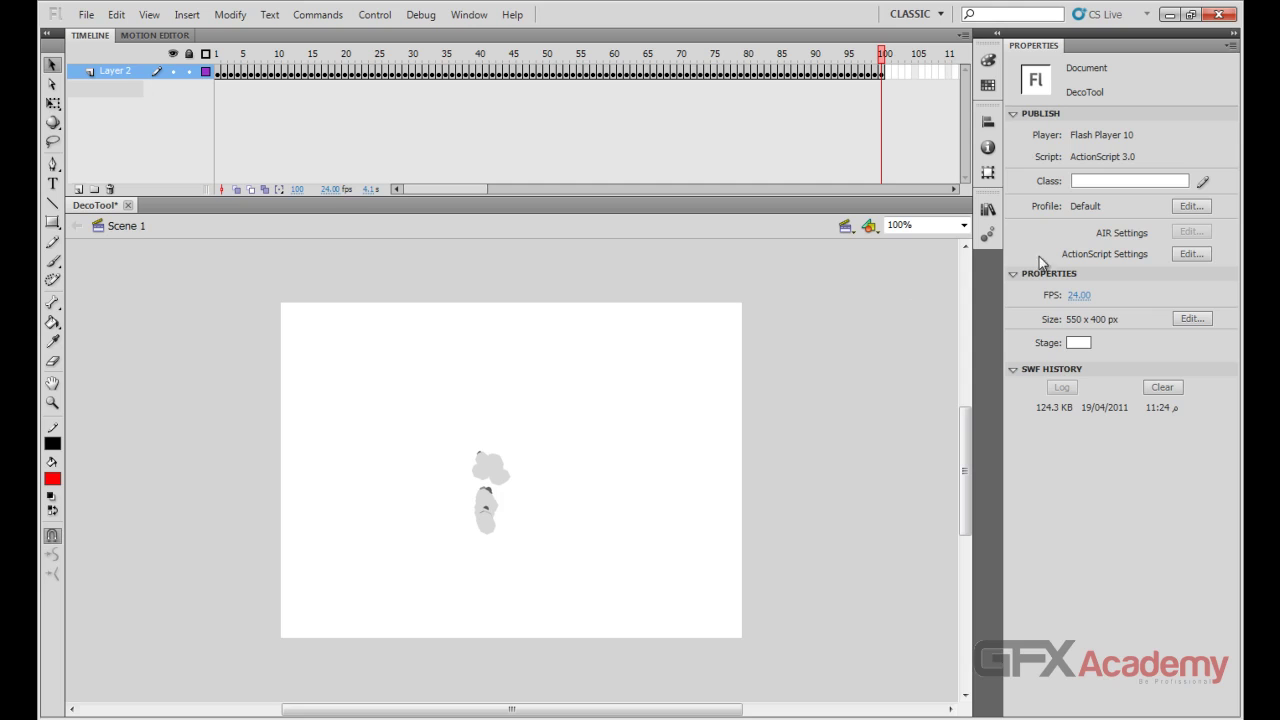
click(1080, 342)
click(980, 383)
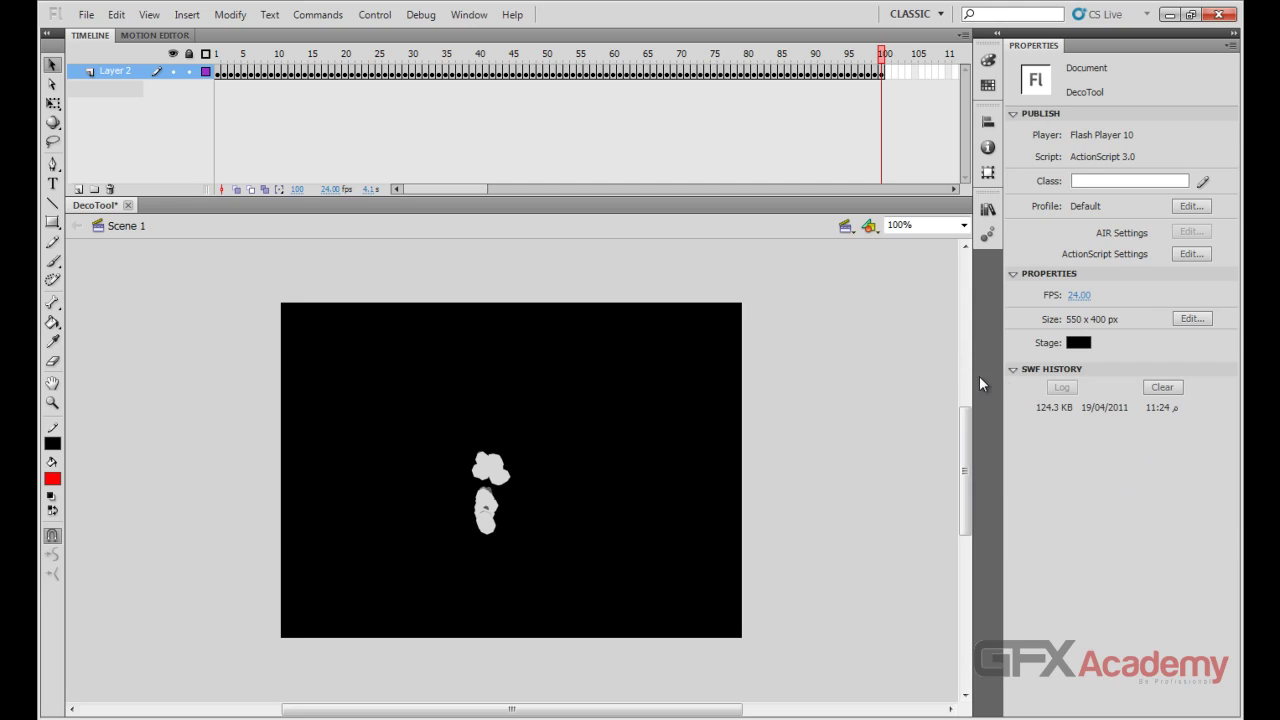
key(ctrl+Return)
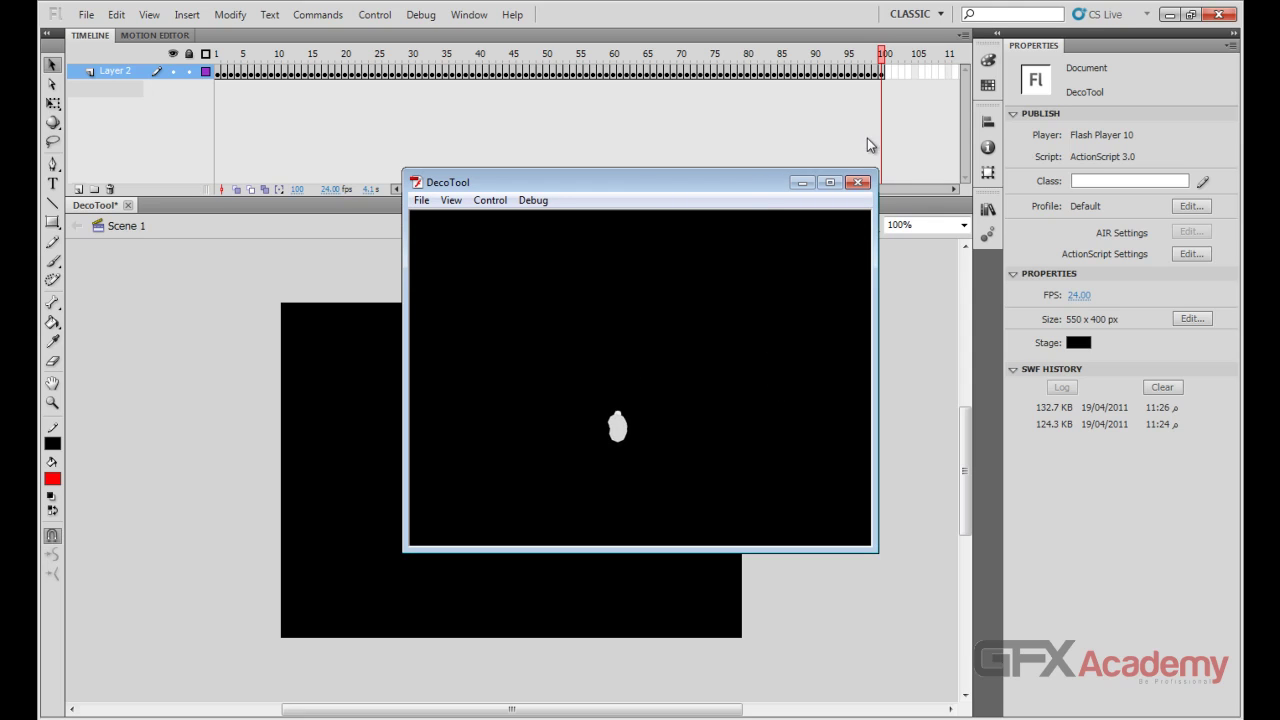
click(858, 182)
Step: Add a new layer and delete Layer 2 containing the smoke animation
click(79, 189)
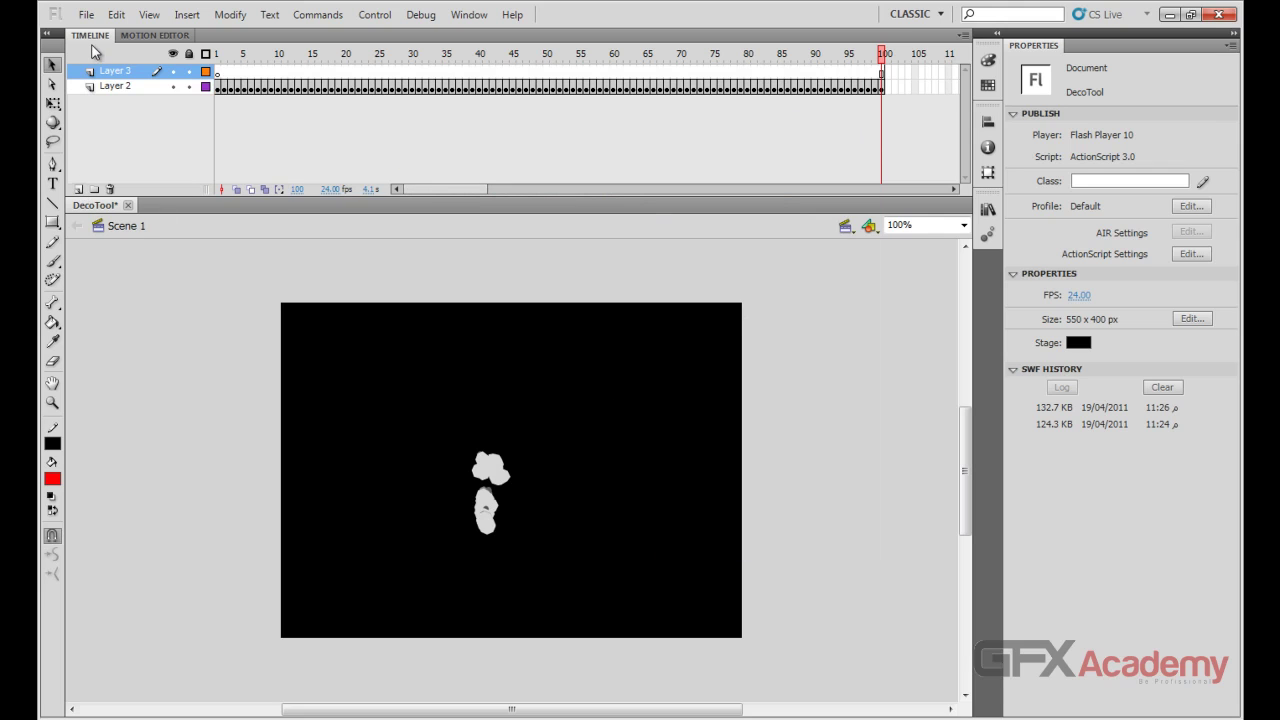
click(109, 86)
click(110, 189)
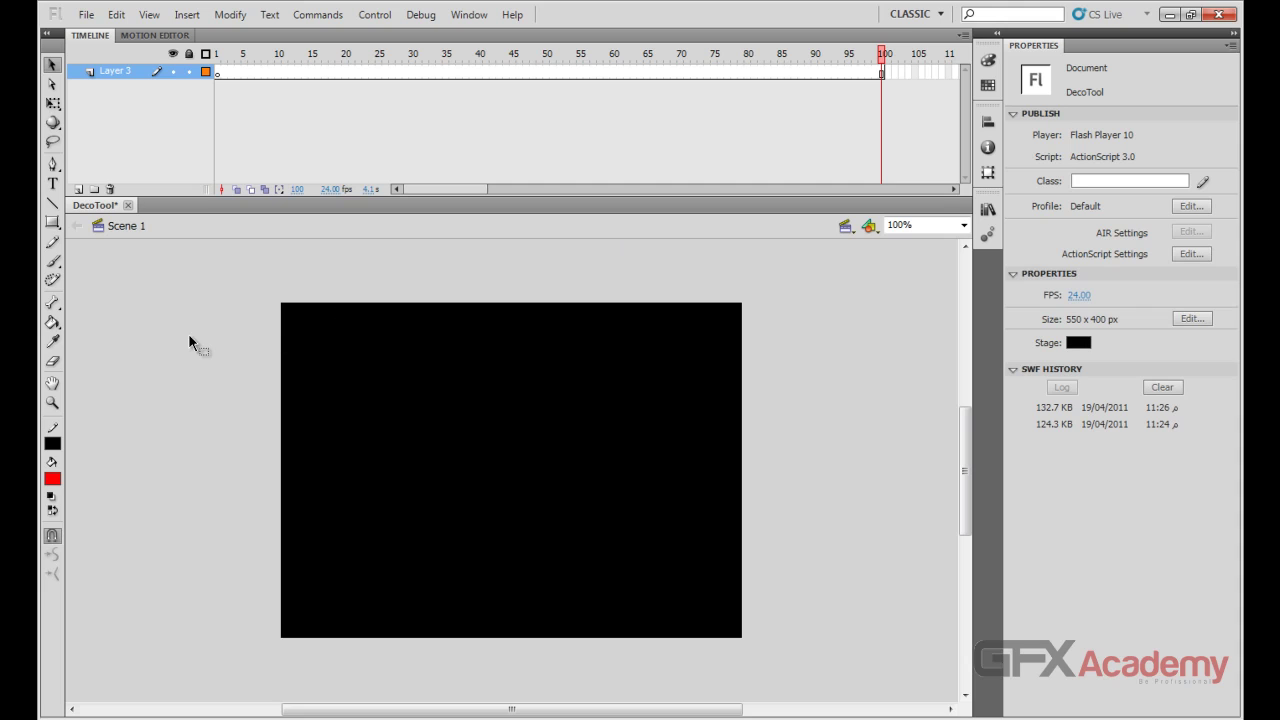
Step: Draw four random buildings in a row from the stage's left side to its center with the Deco Tool's Building Brush
click(52, 280)
click(1183, 134)
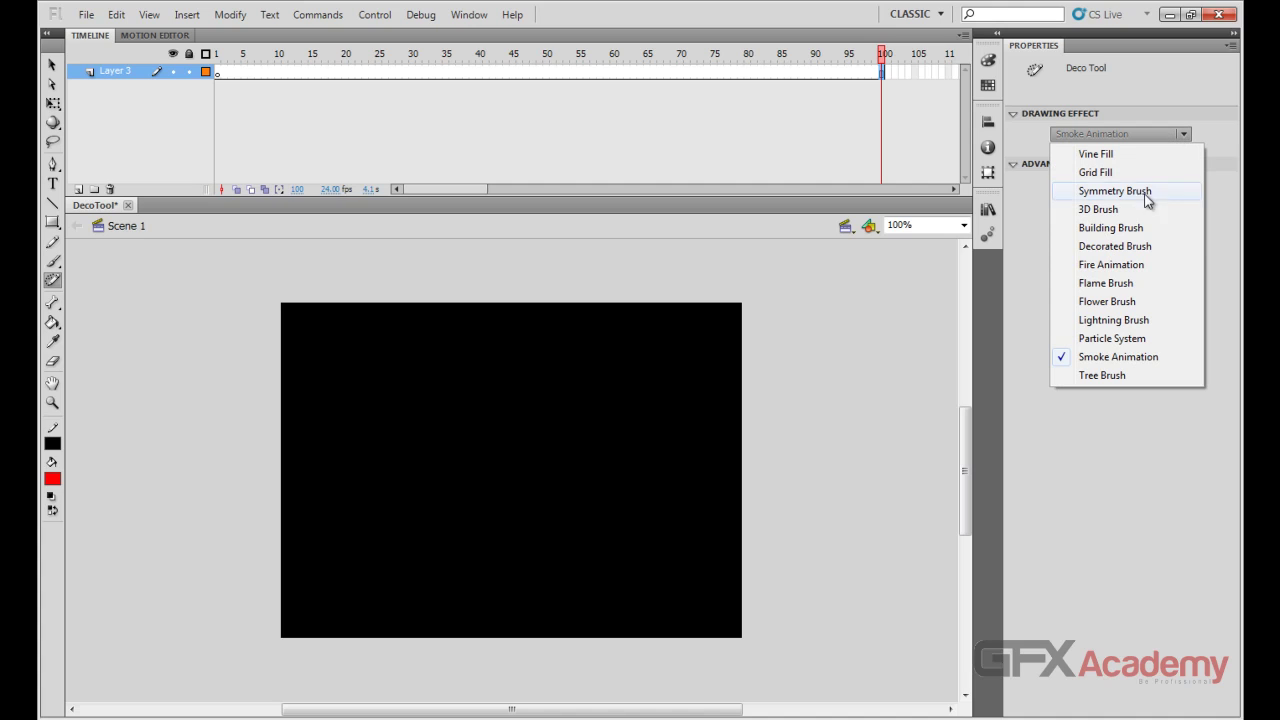
click(1148, 232)
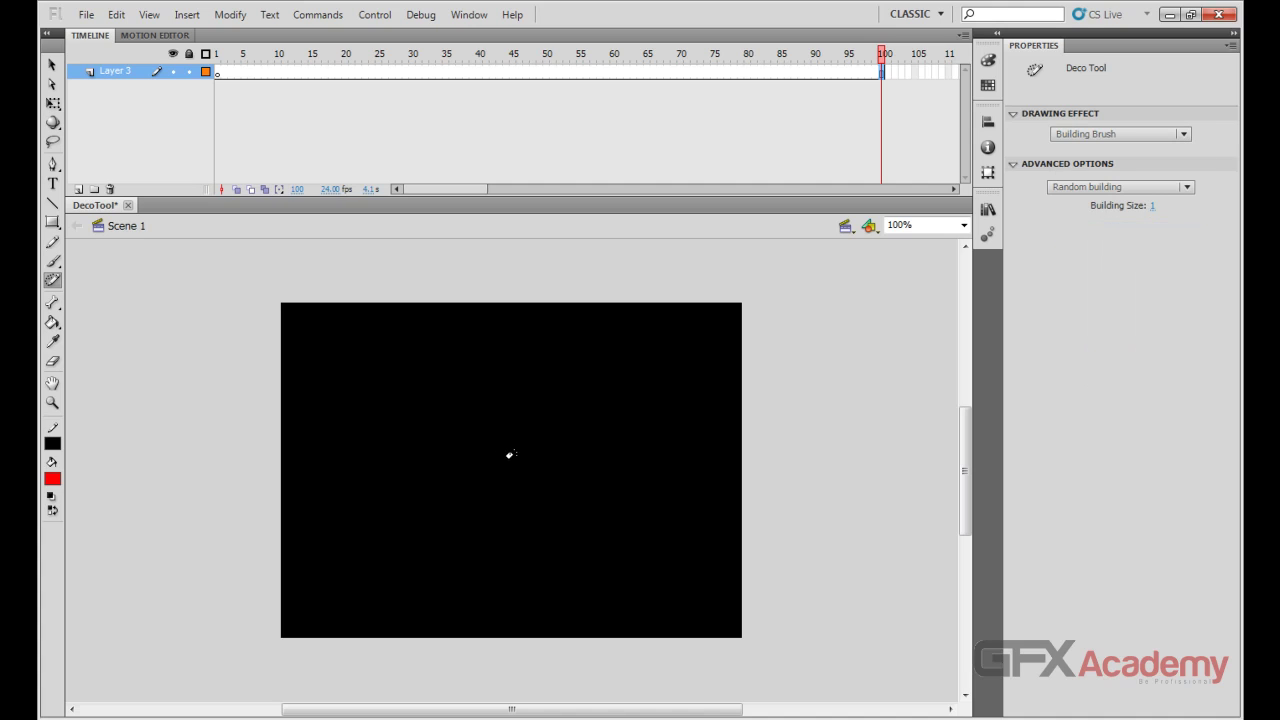
click(1173, 188)
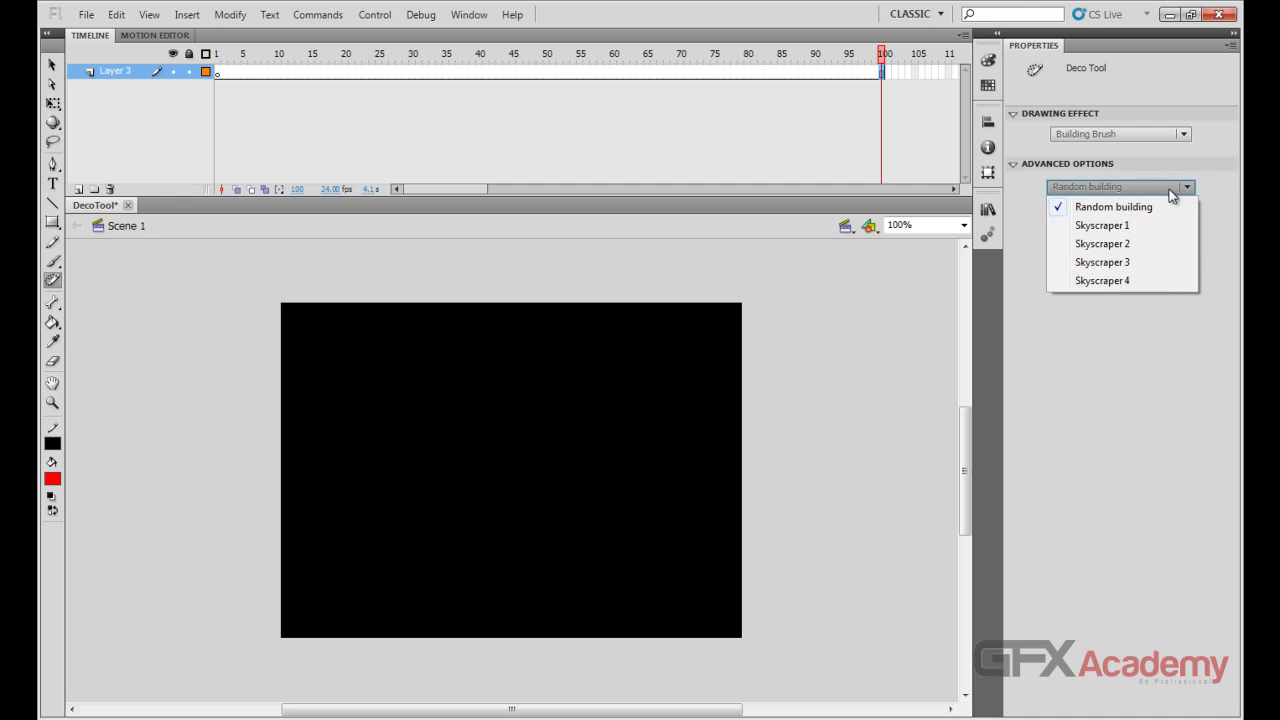
click(1173, 190)
click(1183, 134)
click(1183, 134)
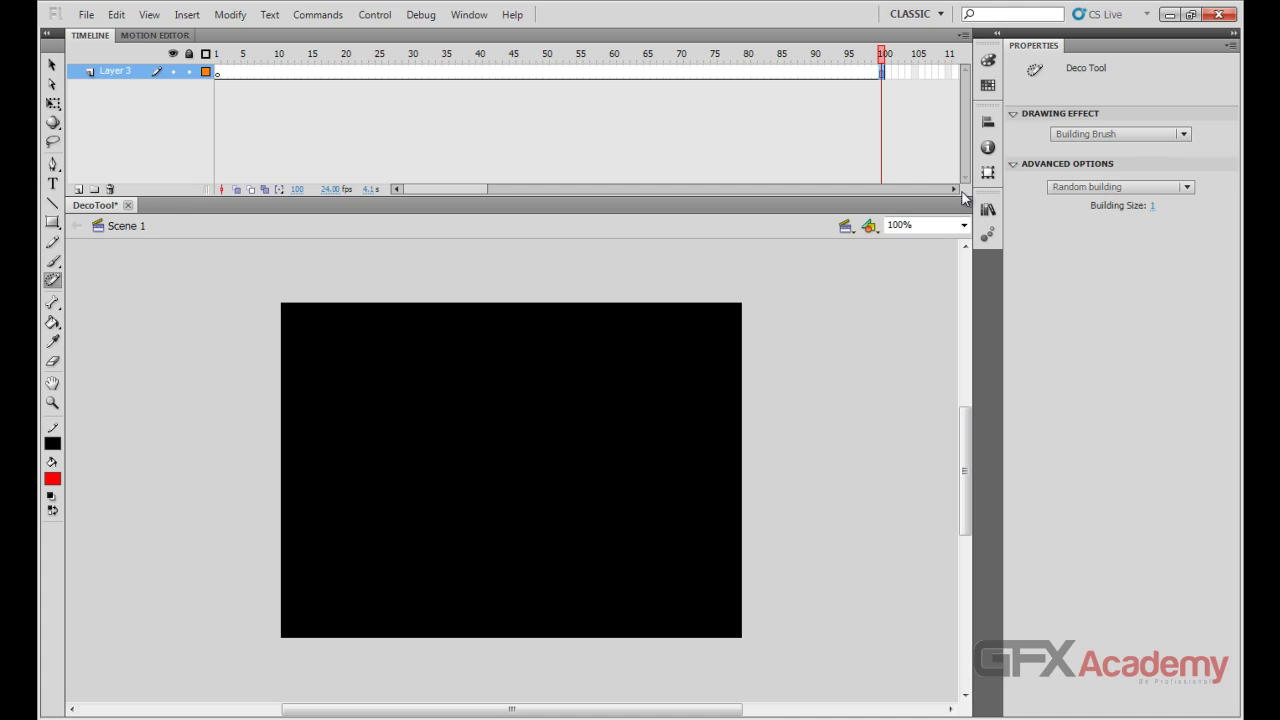
drag(357, 516, 384, 430)
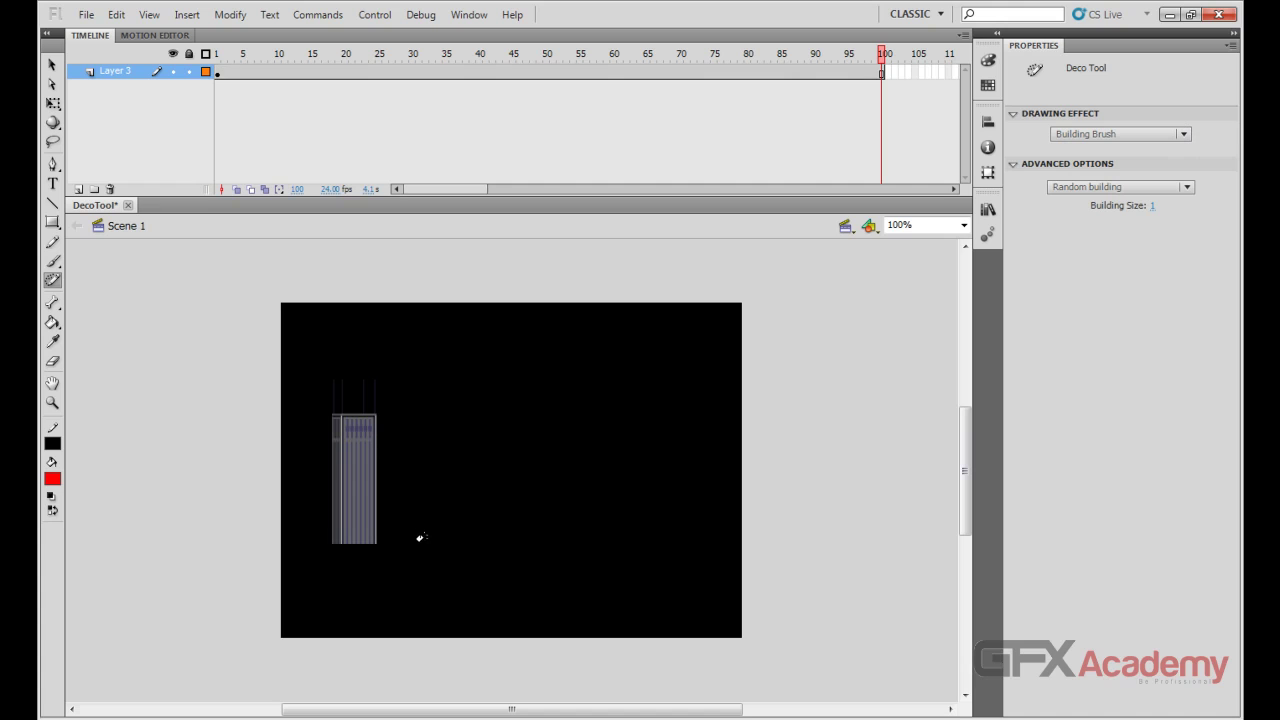
drag(420, 540, 405, 458)
drag(457, 520, 457, 478)
drag(529, 537, 526, 472)
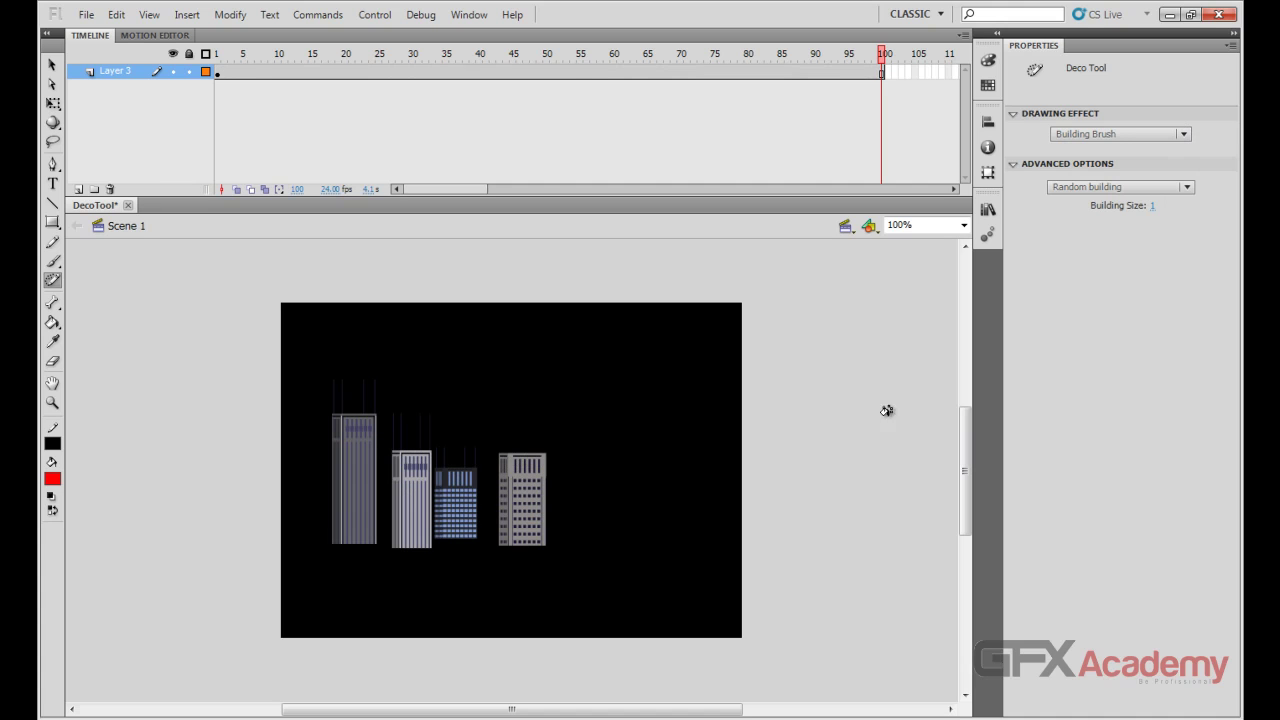
Step: Draw two Skyscraper 2 buildings, a short one and a tall one, to the right of the existing row
click(1106, 187)
click(1122, 247)
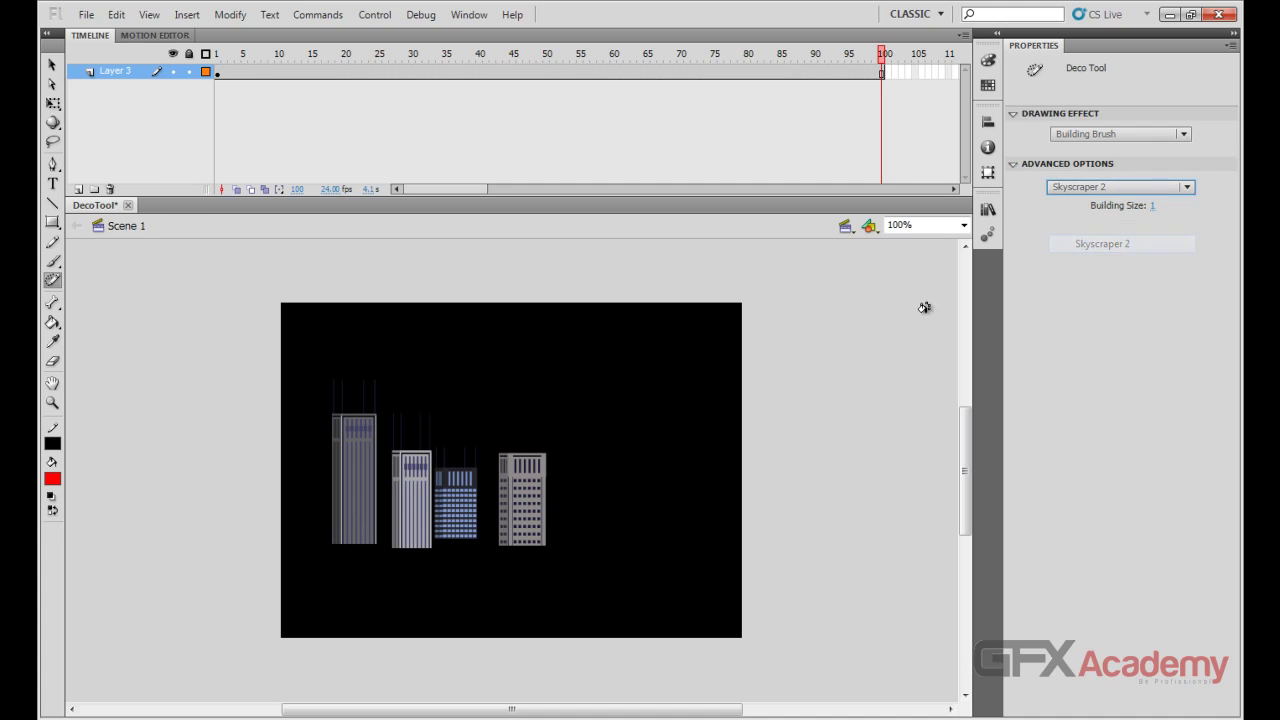
drag(548, 553, 566, 500)
drag(626, 546, 628, 410)
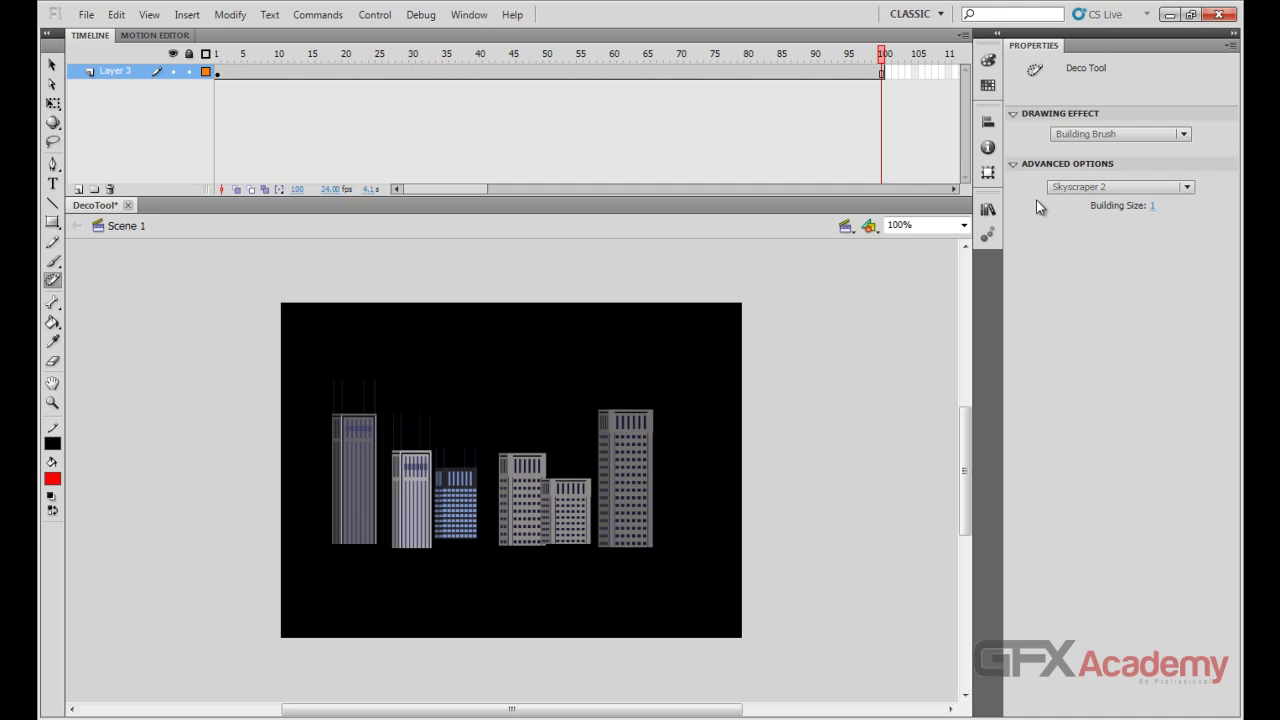
Step: Set the building size to 10 and draw two wide Skyscraper 2 buildings in the stage's lower left
click(1152, 206)
text(10)
key(Return)
drag(335, 612, 337, 490)
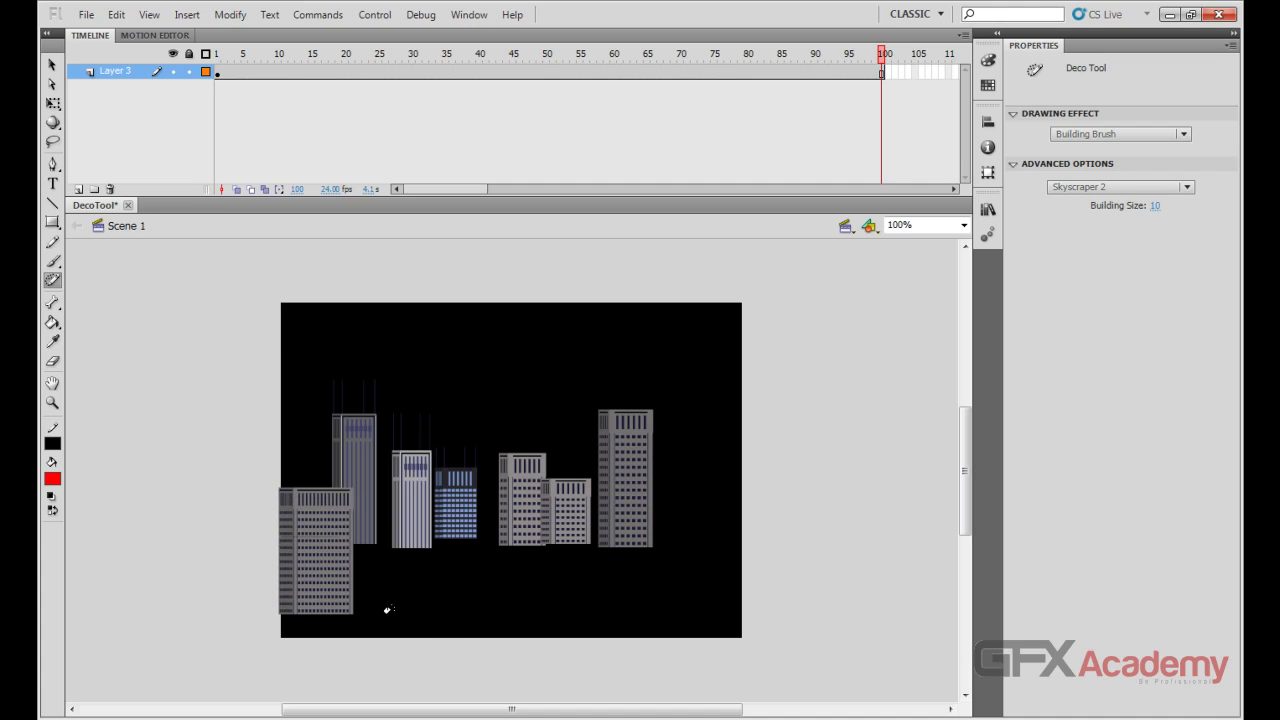
drag(398, 616, 427, 538)
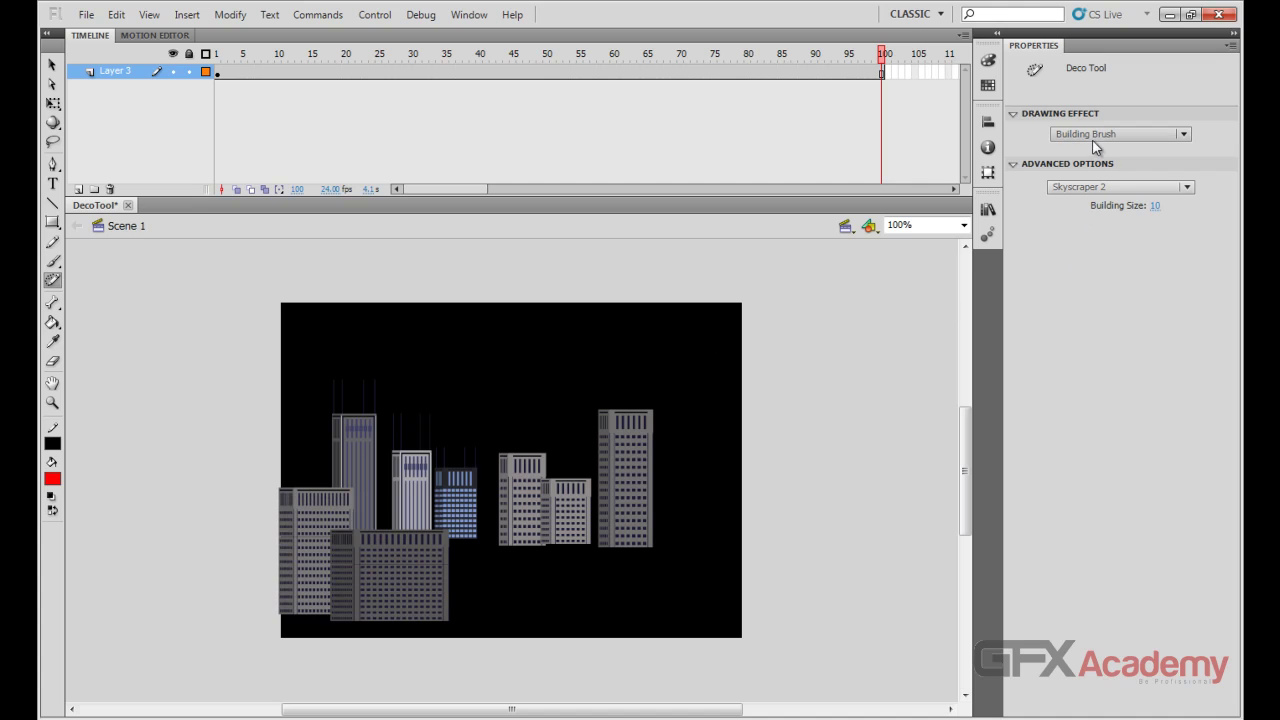
Step: Draw two Skyscraper 4 buildings in front of the center and right parts of the skyline
click(1114, 189)
click(1111, 281)
mouse_move(663, 571)
mouse_down()
mouse_move(657, 520)
mouse_move(588, 621)
mouse_up()
drag(523, 580, 544, 527)
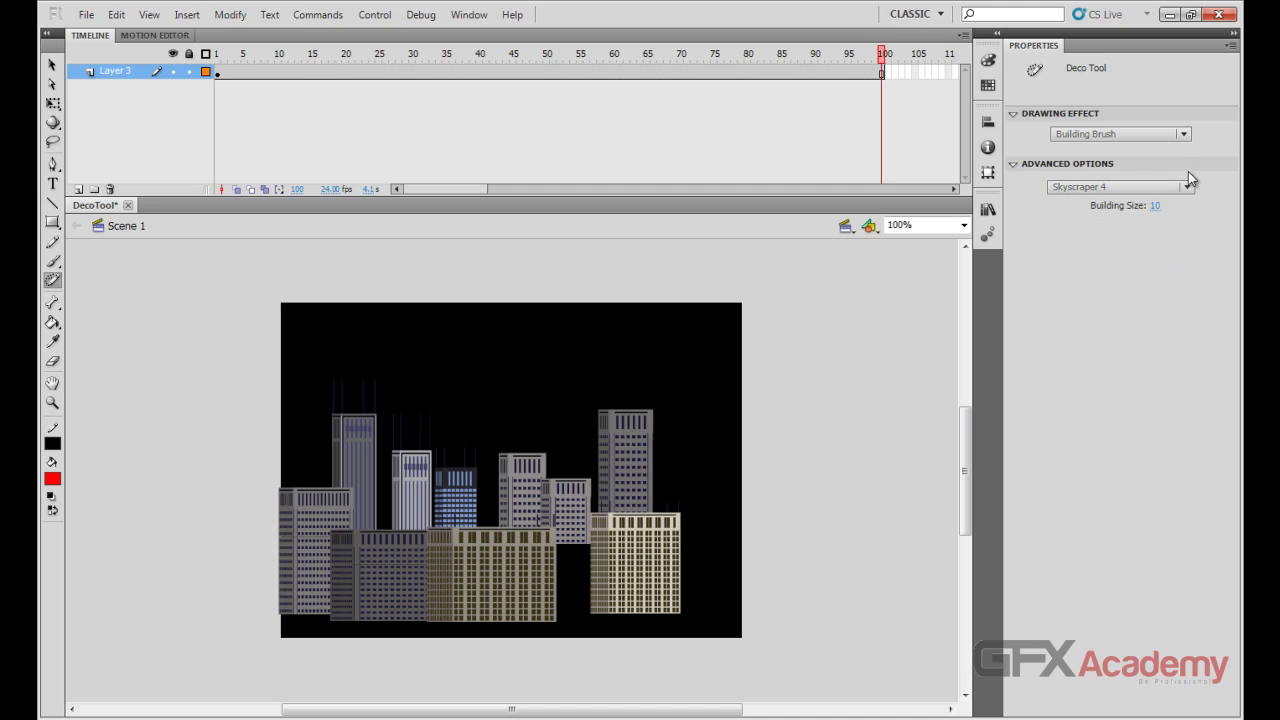
Step: Draw two Skyscraper 3 buildings in the stage's lower right, overlapping the Skyscraper 4 buildings
click(1150, 188)
click(1140, 260)
drag(686, 597, 672, 505)
drag(557, 638, 592, 519)
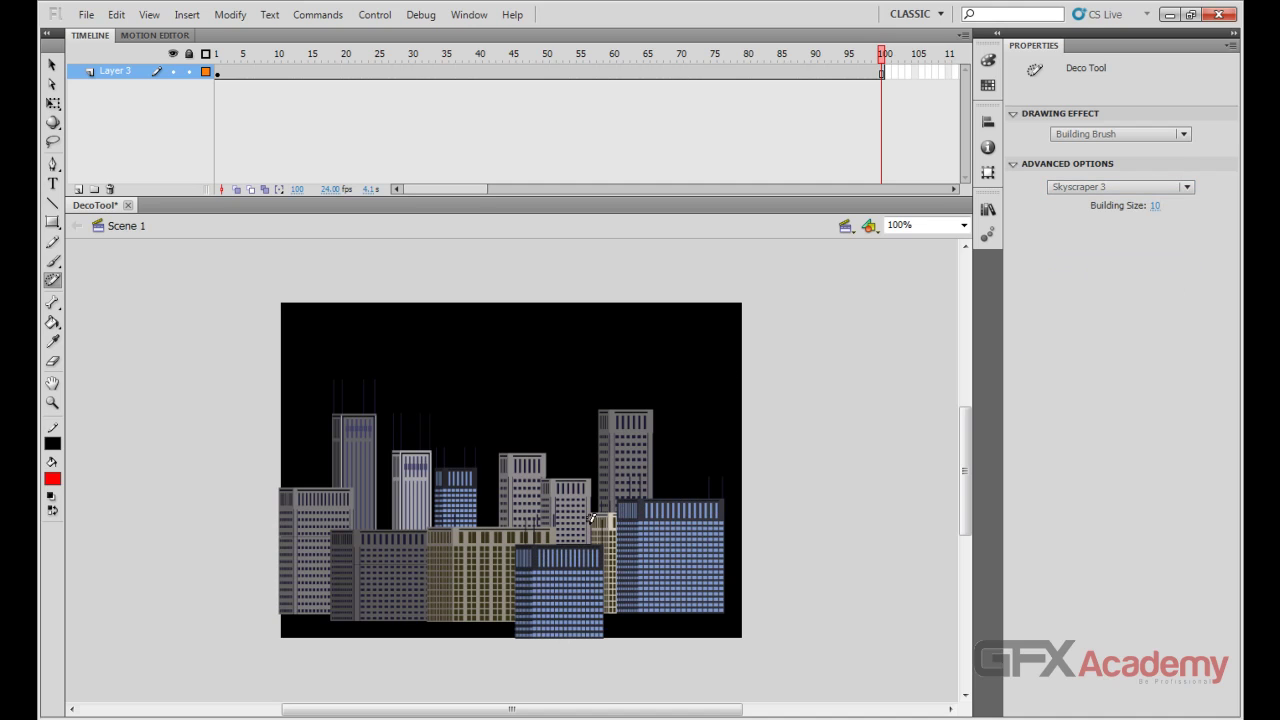